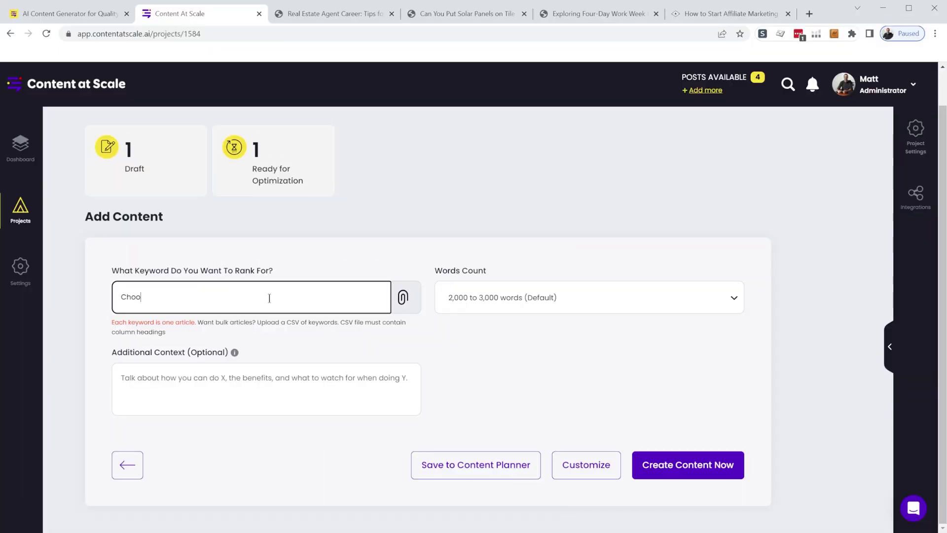
# - Submit 'Choosing a camera for YouTube' as the keyword for a new article
pyautogui.write('ing a camera for YouTube')
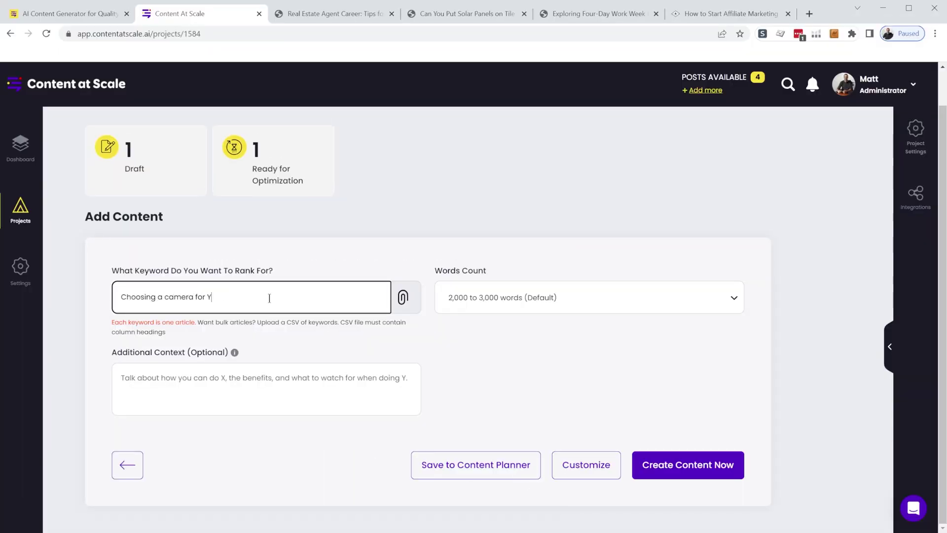
pyautogui.click(695, 478)
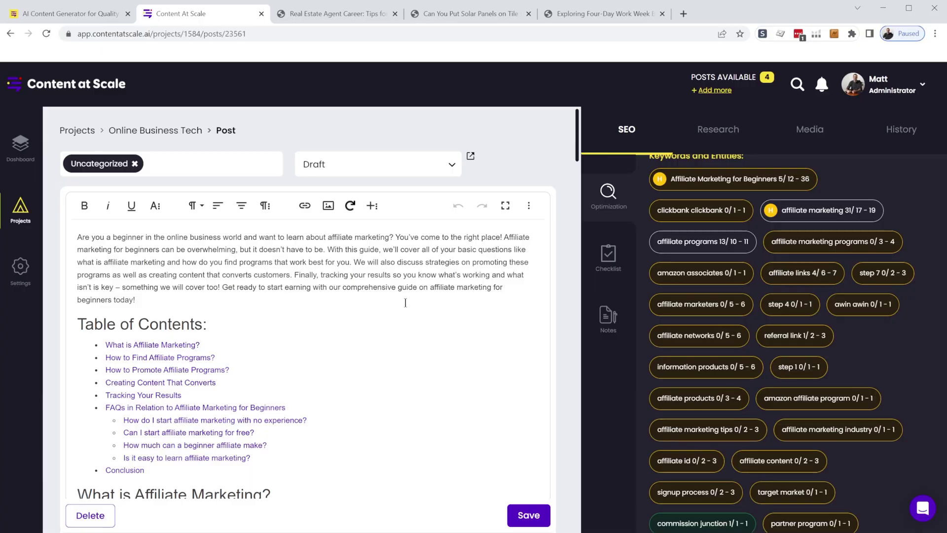
pyautogui.scroll(-5, 406, 302)
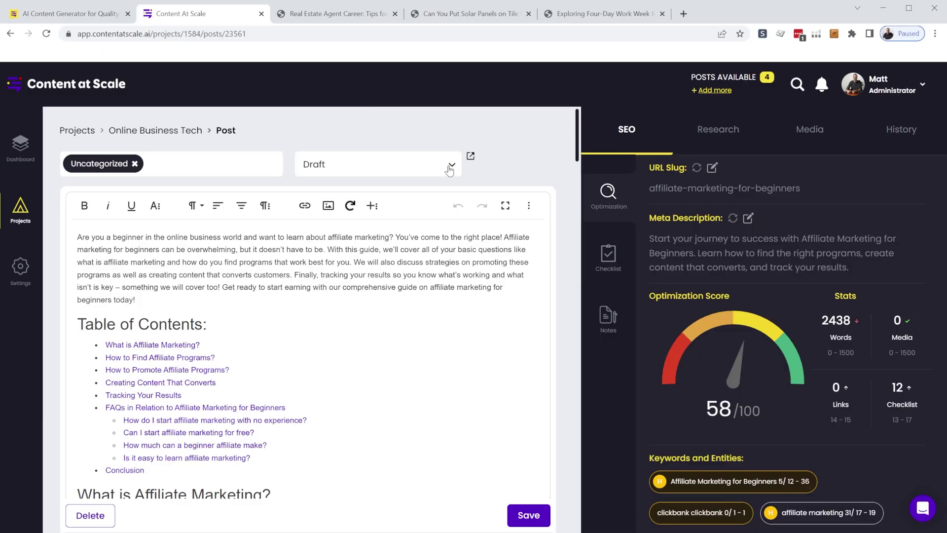
pyautogui.click(449, 167)
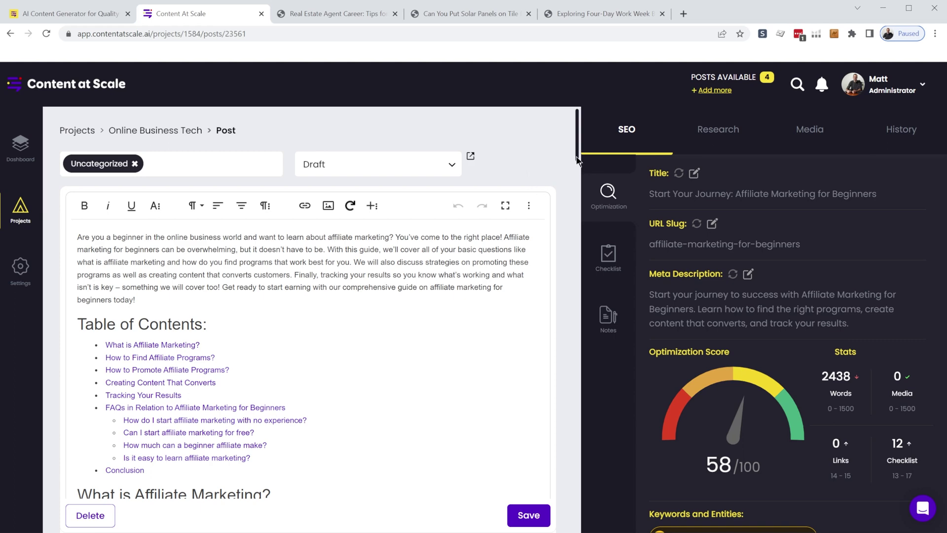
pyautogui.scroll(-2, 534, 269)
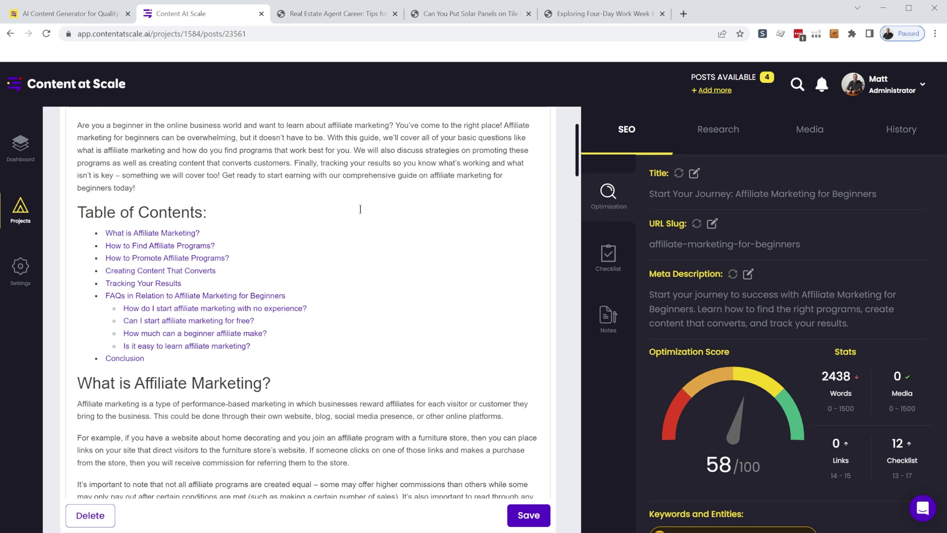
pyautogui.scroll(-1, 357, 213)
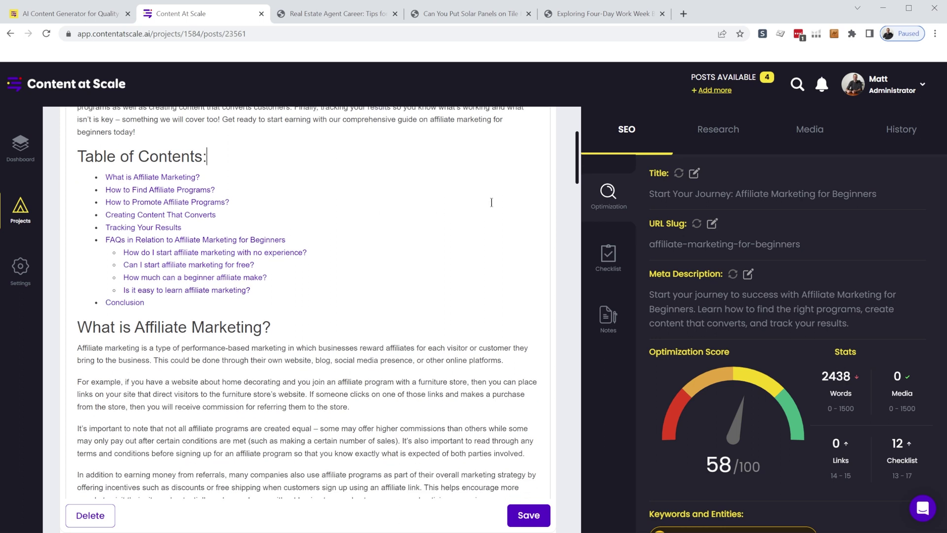
pyautogui.moveTo(581, 169); pyautogui.dragTo(578, 150)
pyautogui.click(262, 242)
pyautogui.scroll(-2, 262, 242)
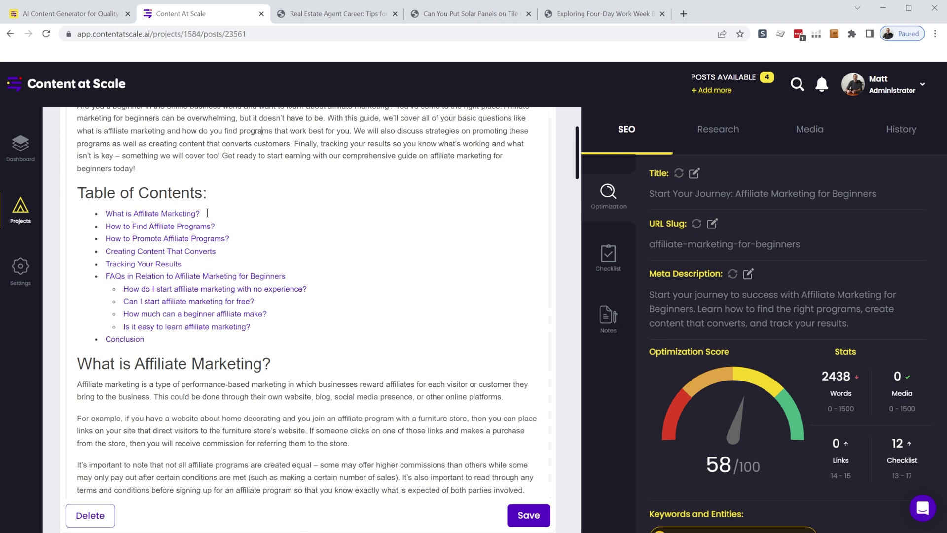
pyautogui.moveTo(202, 213); pyautogui.dragTo(117, 215)
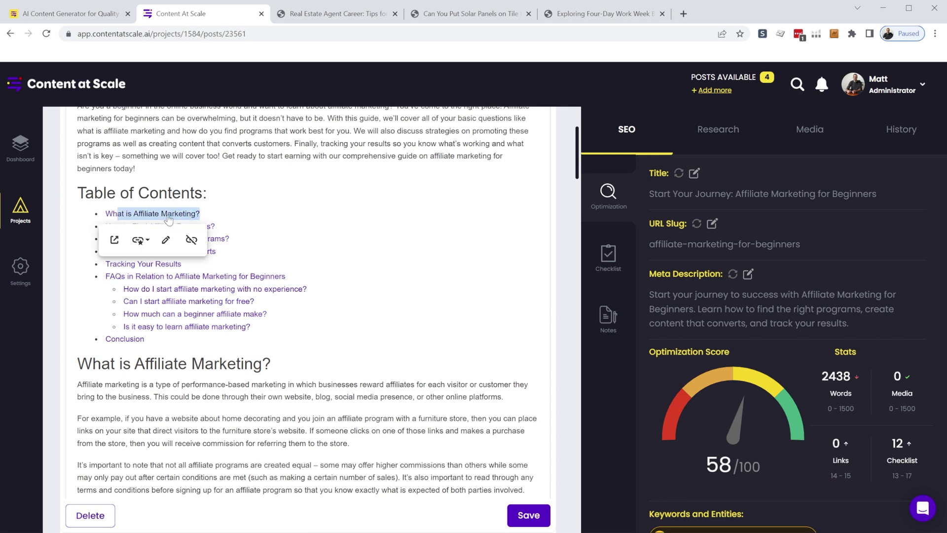
pyautogui.click(382, 252)
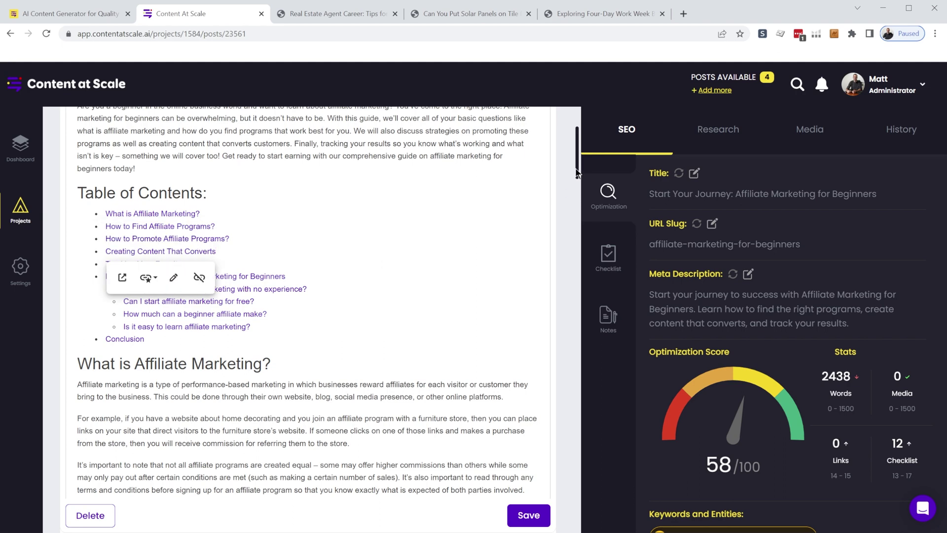
pyautogui.scroll(-2, 330, 237)
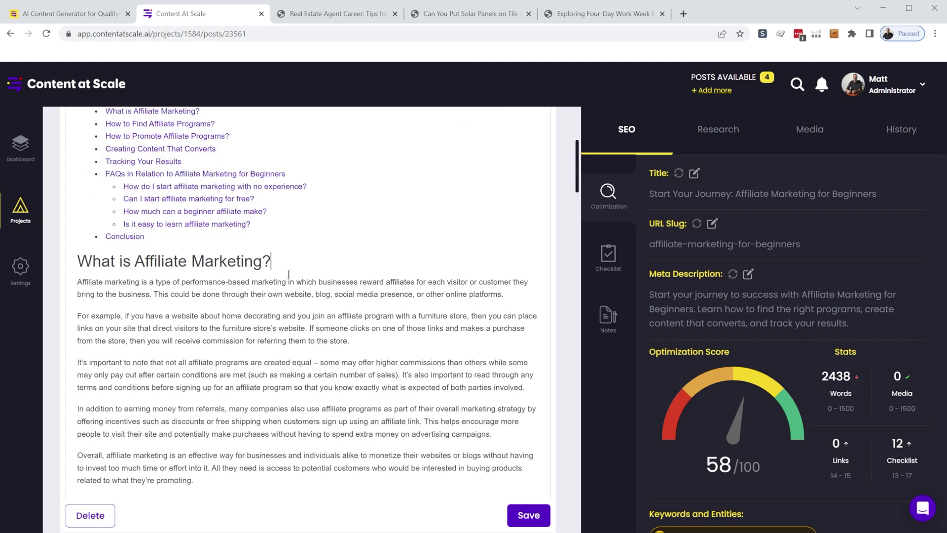
pyautogui.scroll(-3, 478, 298)
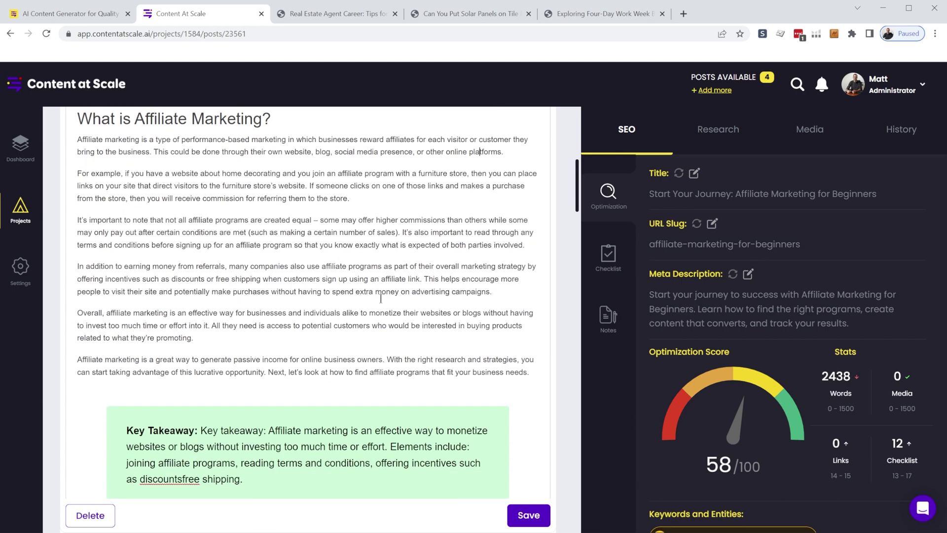
pyautogui.scroll(-1, 380, 299)
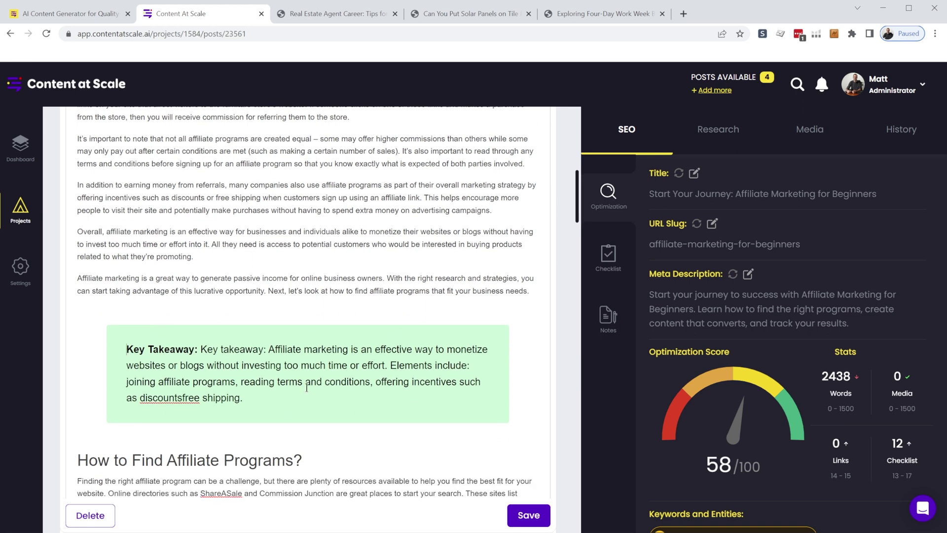
pyautogui.moveTo(577, 216); pyautogui.dragTo(581, 305)
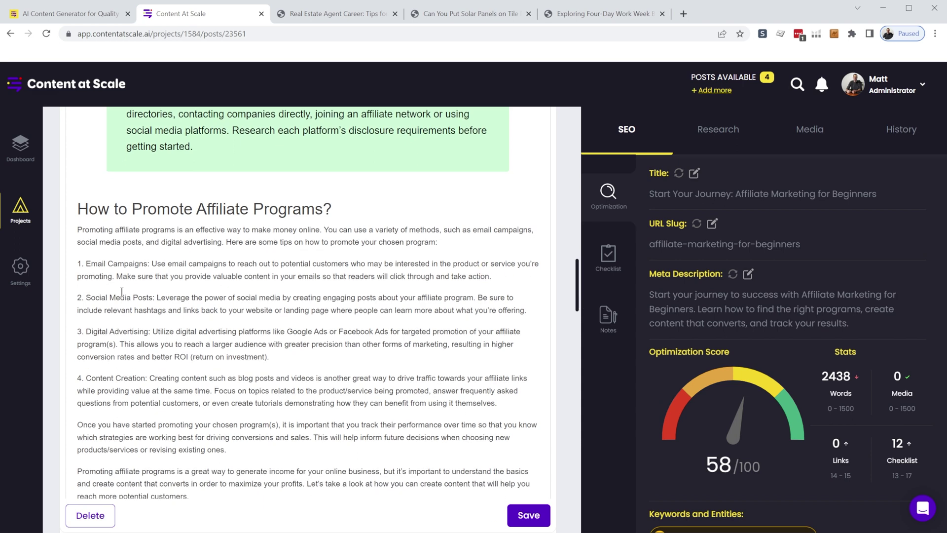
pyautogui.scroll(-10, 286, 392)
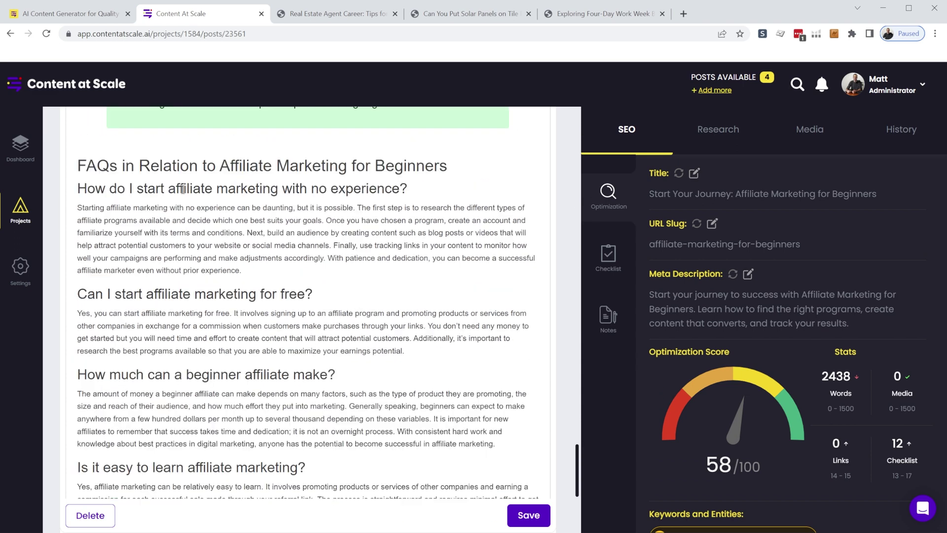
pyautogui.scroll(-5, 498, 436)
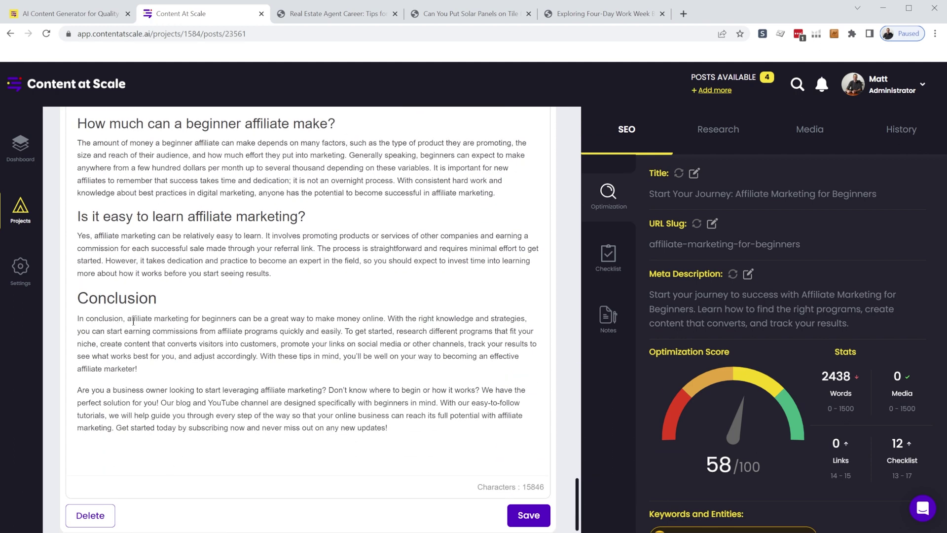
pyautogui.scroll(20, 422, 431)
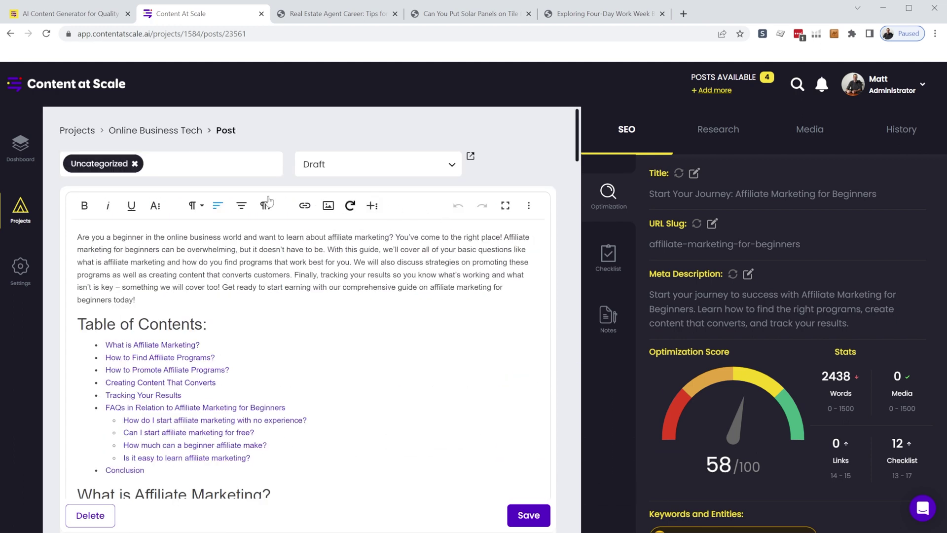
pyautogui.click(372, 205)
pyautogui.click(329, 209)
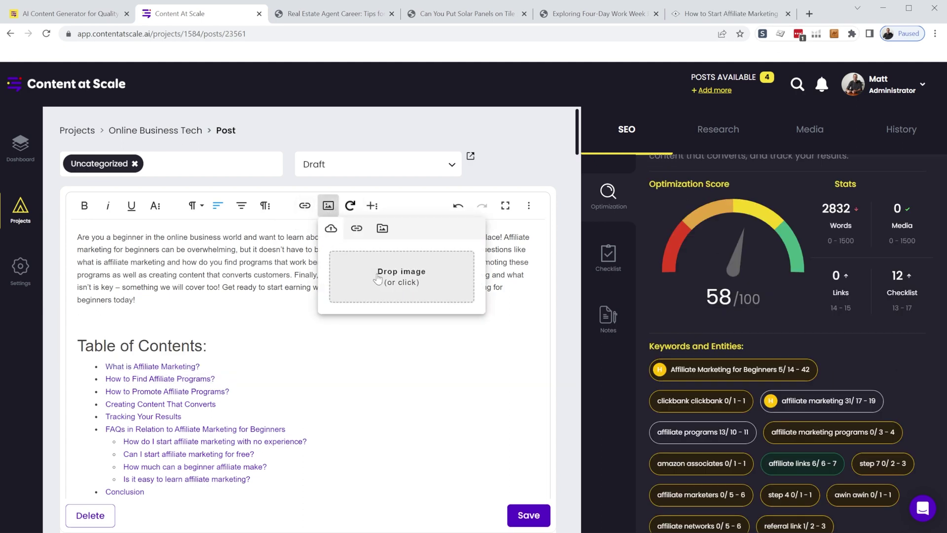
pyautogui.click(356, 226)
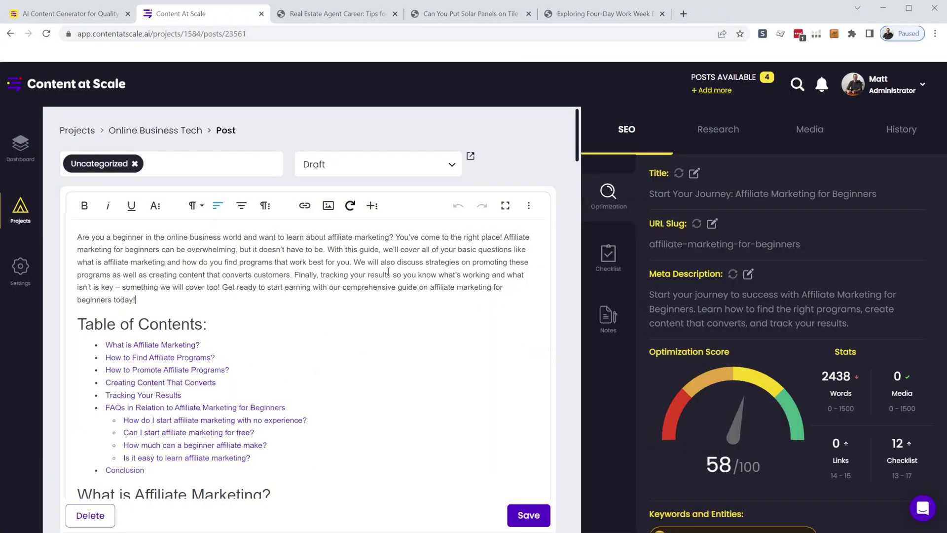
pyautogui.moveTo(659, 193); pyautogui.dragTo(873, 196)
pyautogui.click(843, 196)
pyautogui.moveTo(735, 191); pyautogui.dragTo(880, 198)
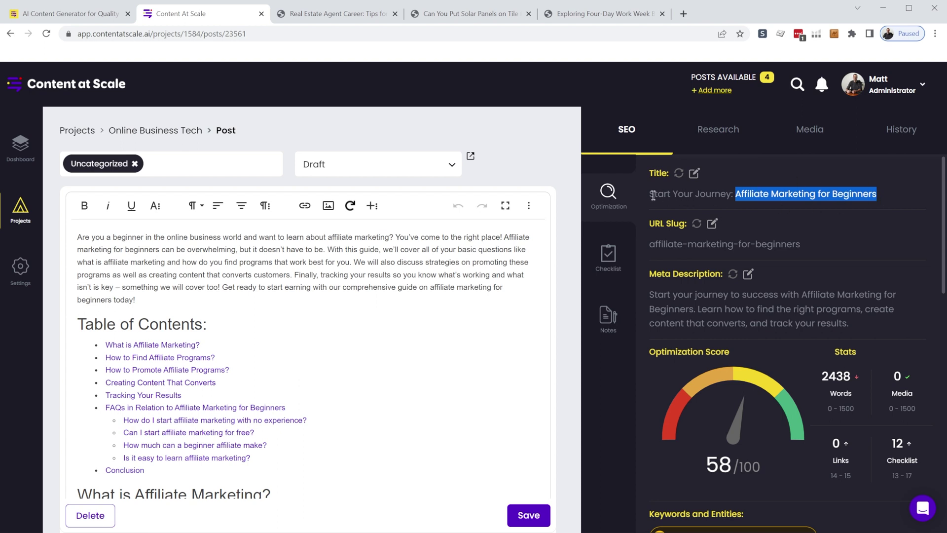
pyautogui.moveTo(653, 196); pyautogui.dragTo(837, 196)
pyautogui.click(799, 242)
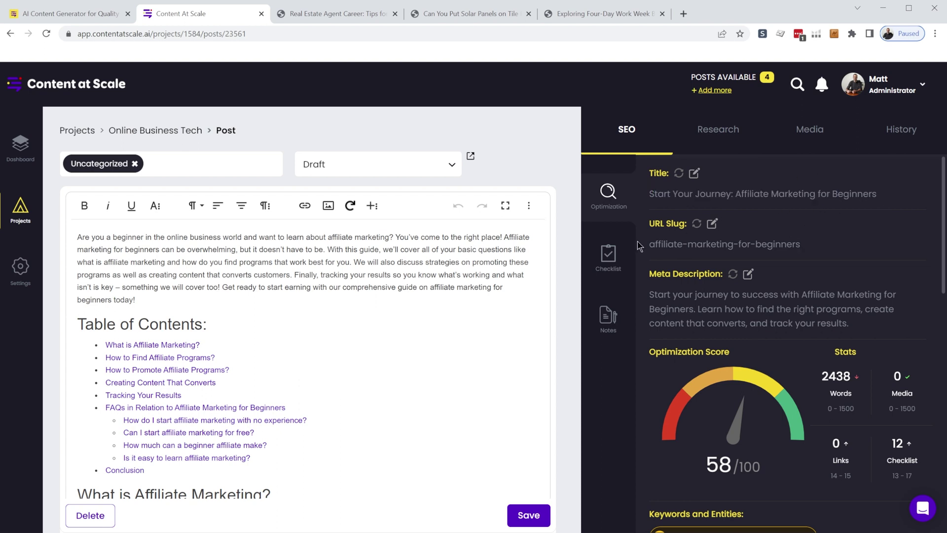
pyautogui.scroll(-1, 751, 296)
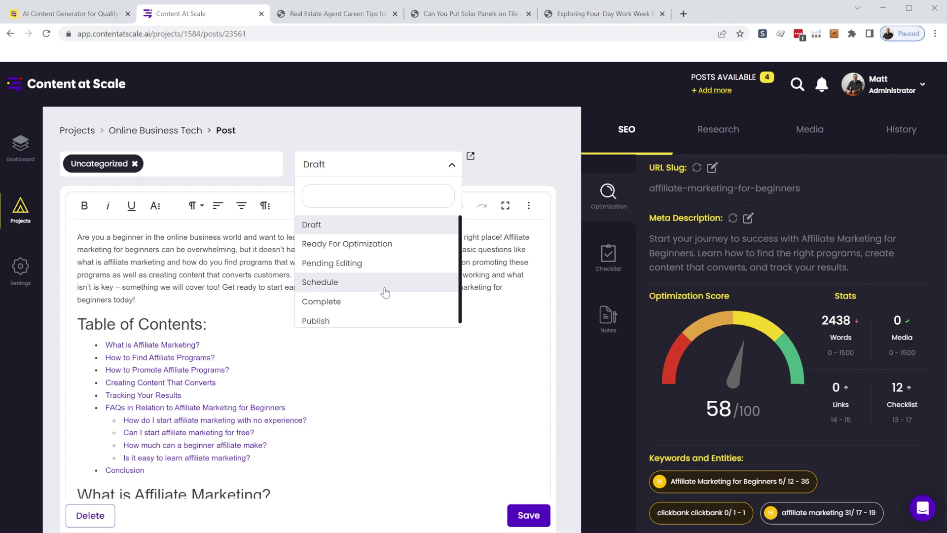
pyautogui.click(494, 174)
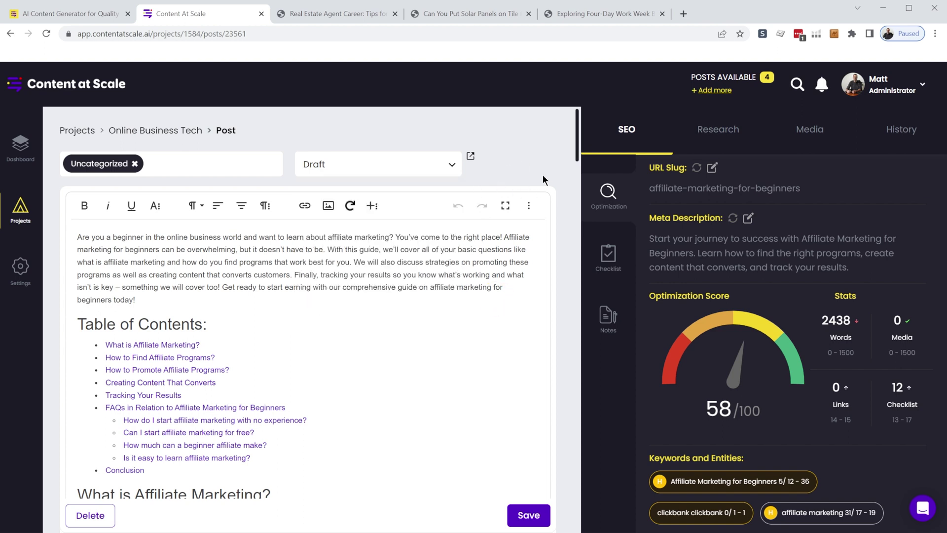
pyautogui.click(435, 171)
pyautogui.click(509, 173)
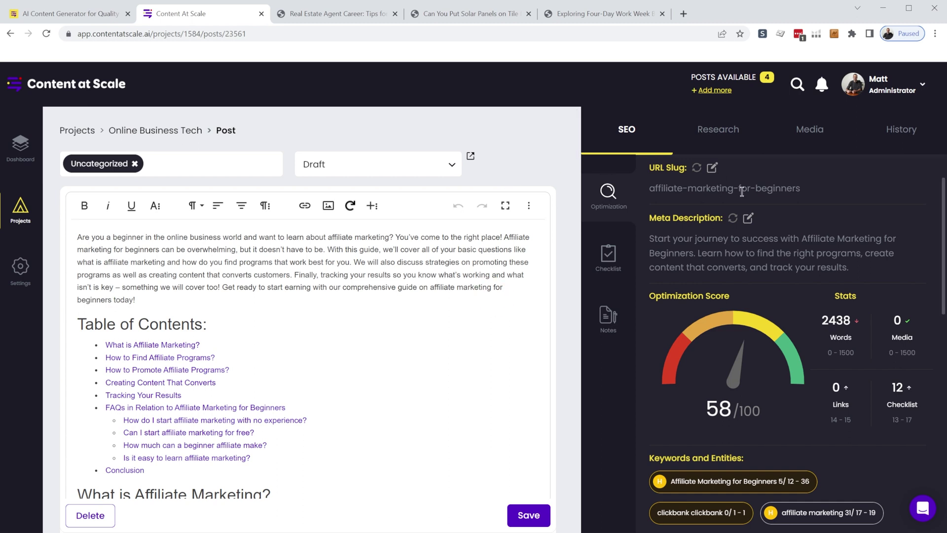
# - Check the post's SEO checklist, then return to the optimization score and keyword list
pyautogui.scroll(-2, 805, 194)
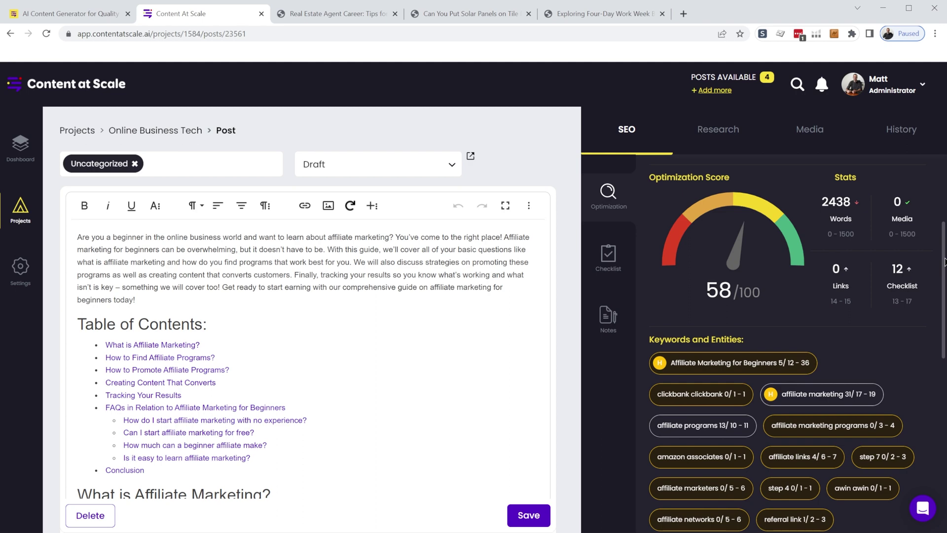
pyautogui.click(609, 256)
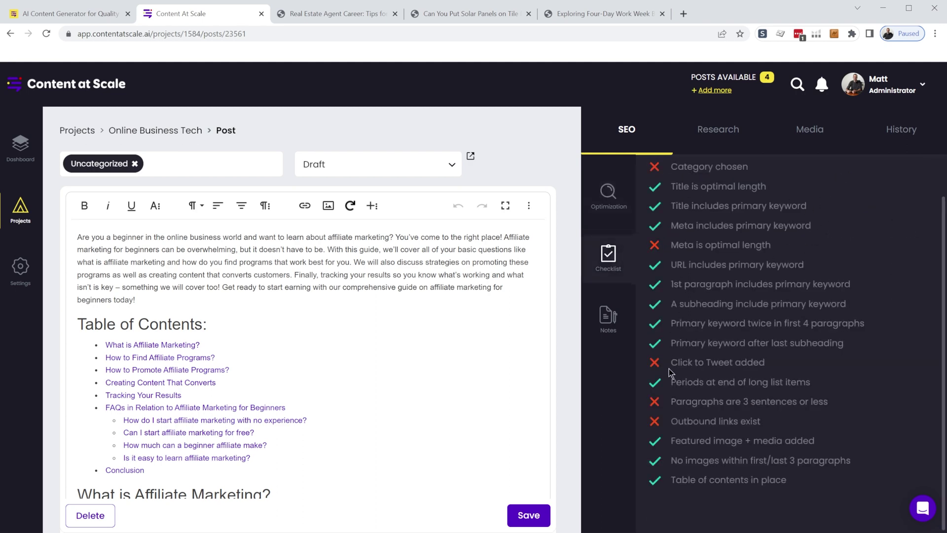
pyautogui.click(603, 210)
pyautogui.scroll(-3, 878, 291)
pyautogui.scroll(-2, 878, 291)
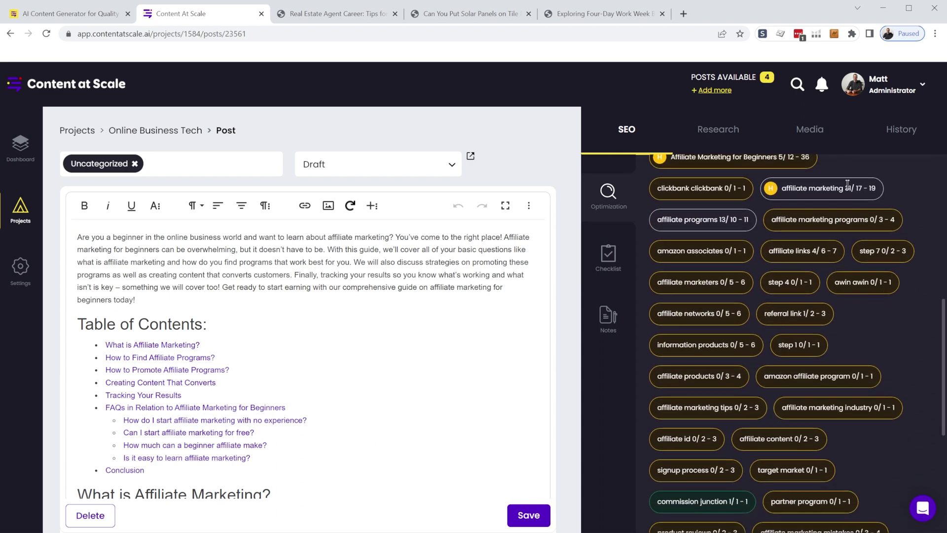
pyautogui.moveTo(943, 357); pyautogui.dragTo(941, 349)
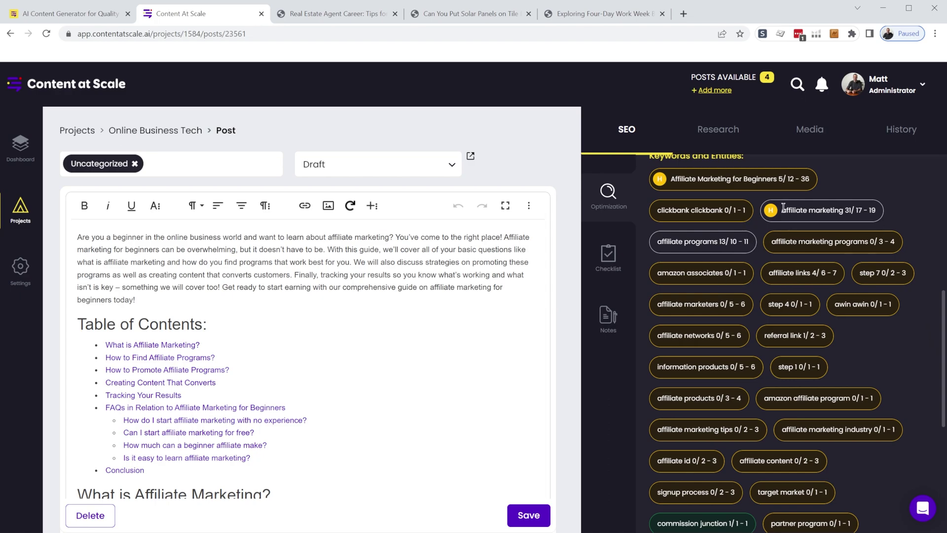
# - Review the 6–7 usage target for 'affiliate links', then show the top-ranking competitor pages
pyautogui.click(803, 282)
pyautogui.moveTo(768, 278); pyautogui.dragTo(815, 278)
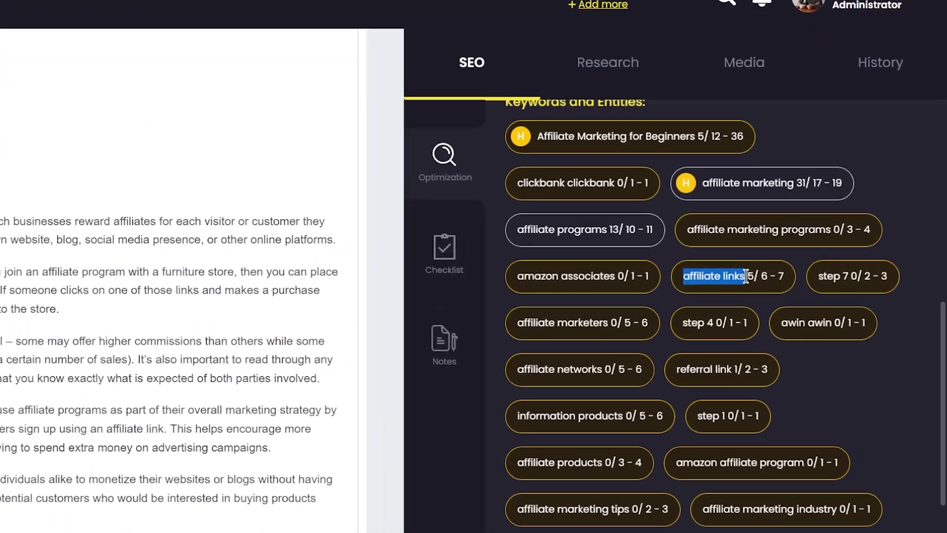
pyautogui.click(735, 274)
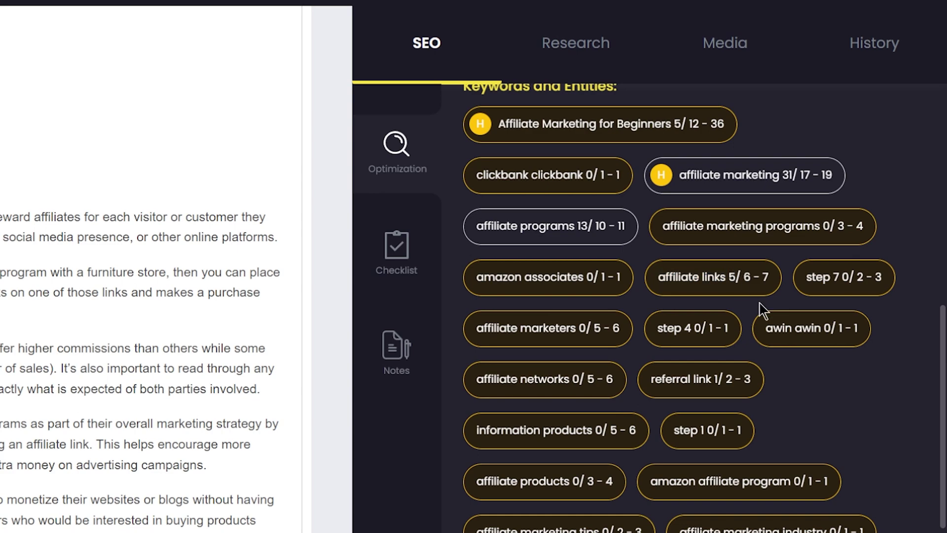
pyautogui.moveTo(745, 280); pyautogui.dragTo(769, 279)
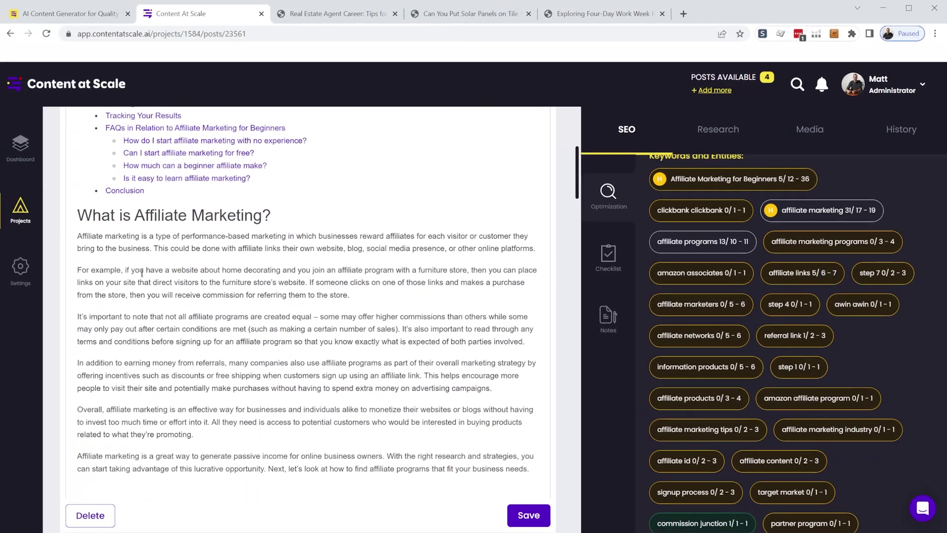
pyautogui.write('affiliate')
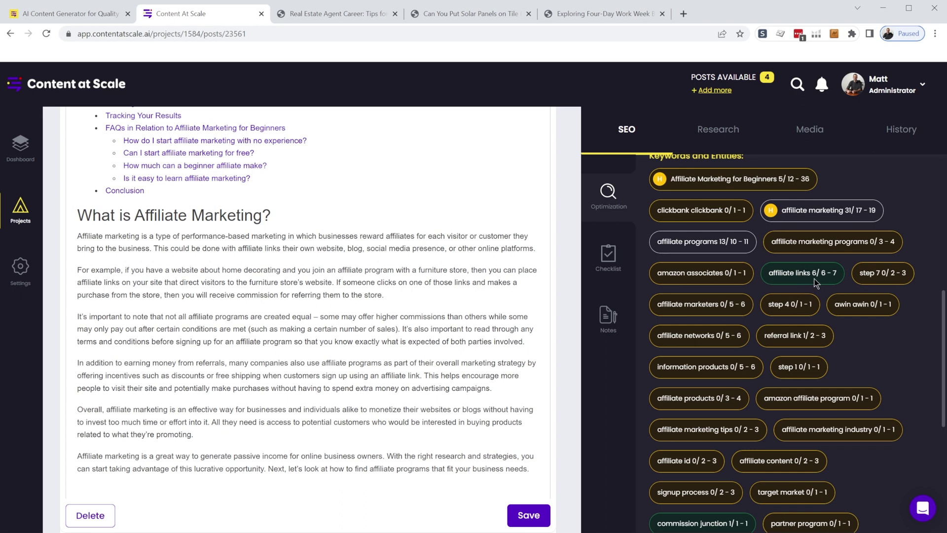
pyautogui.moveTo(769, 275); pyautogui.dragTo(813, 275)
pyautogui.scroll(-1, 911, 354)
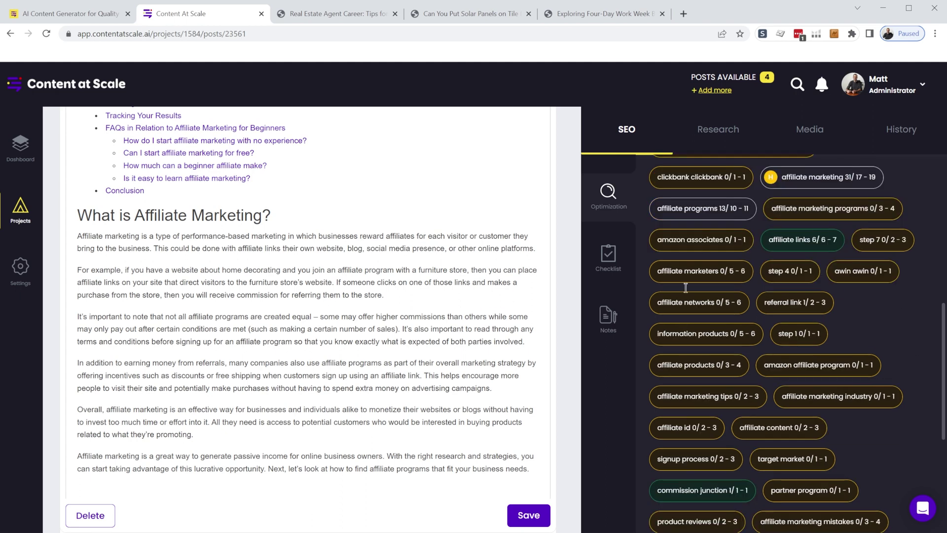
pyautogui.scroll(2, 907, 373)
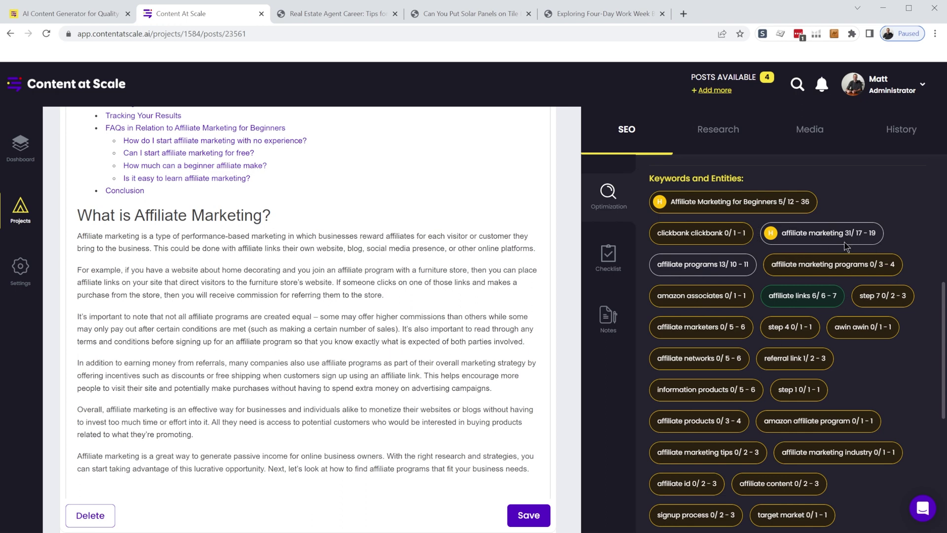
pyautogui.click(733, 136)
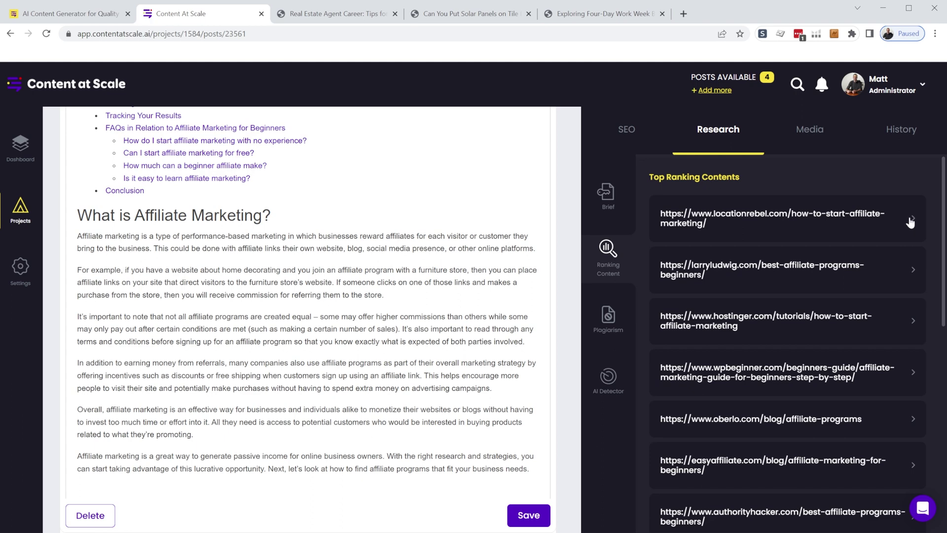
# - Expand the locationrebel.com ranking article and scroll through its section headings
pyautogui.click(910, 222)
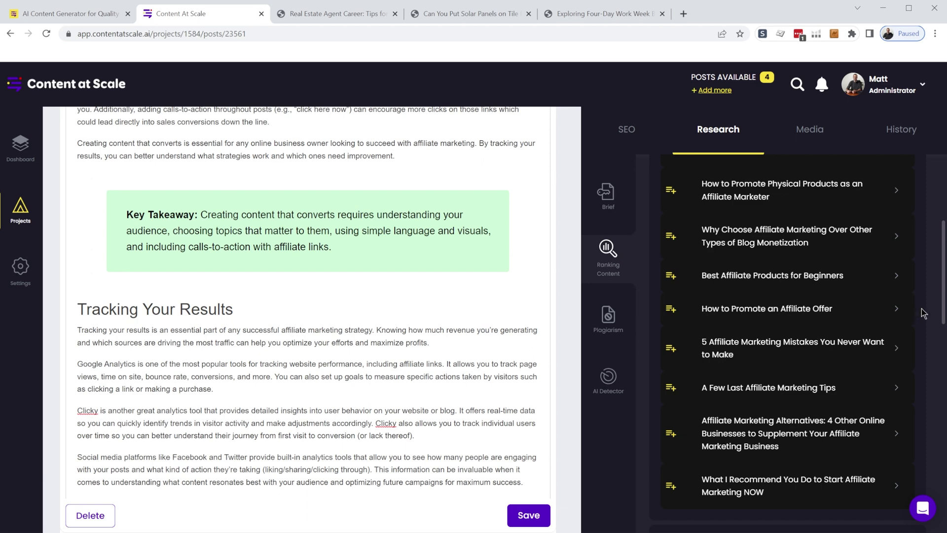
pyautogui.moveTo(941, 309)
pyautogui.mouseDown()
pyautogui.moveTo(941, 249)
pyautogui.moveTo(940, 297)
pyautogui.mouseUp()
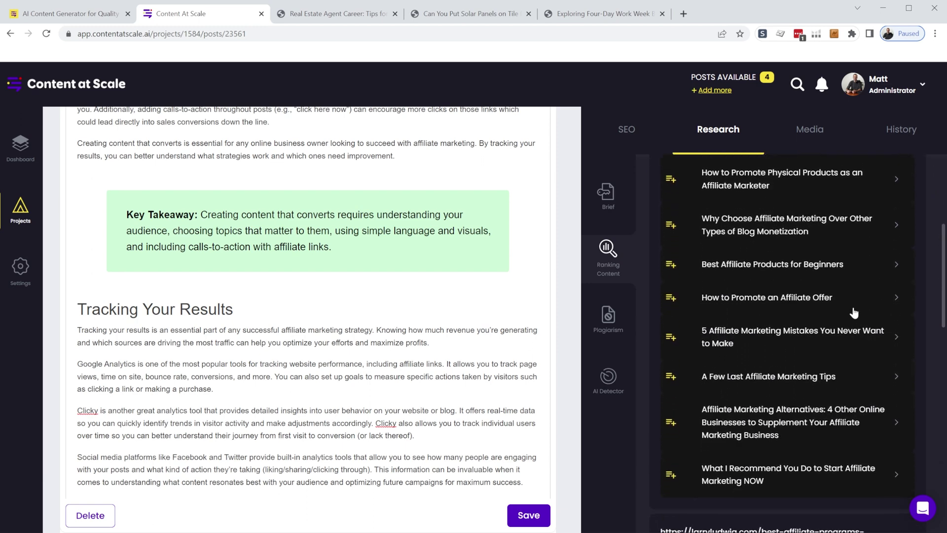
# - Insert 'How to Promote an Affiliate Offer' above Tracking Your Results and open its source article
pyautogui.click(78, 309)
pyautogui.press('Return')
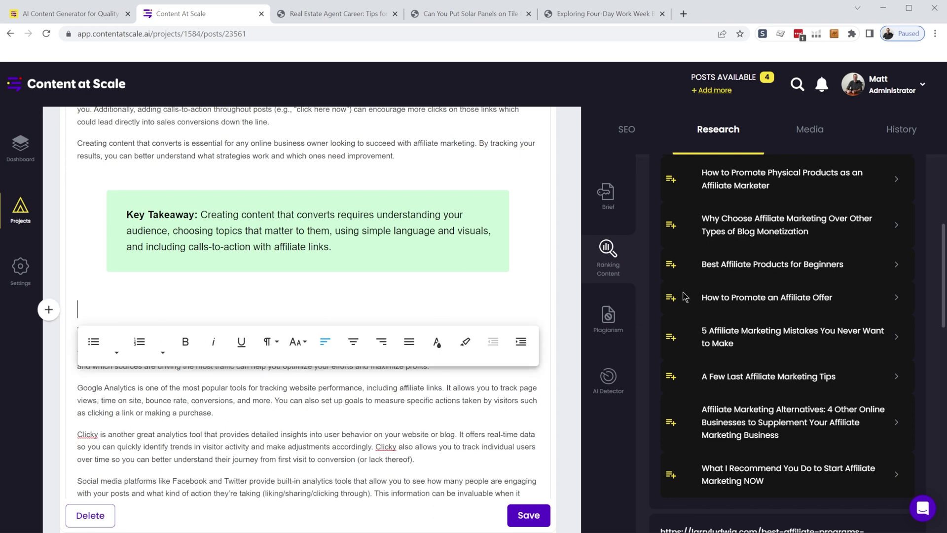
pyautogui.click(672, 298)
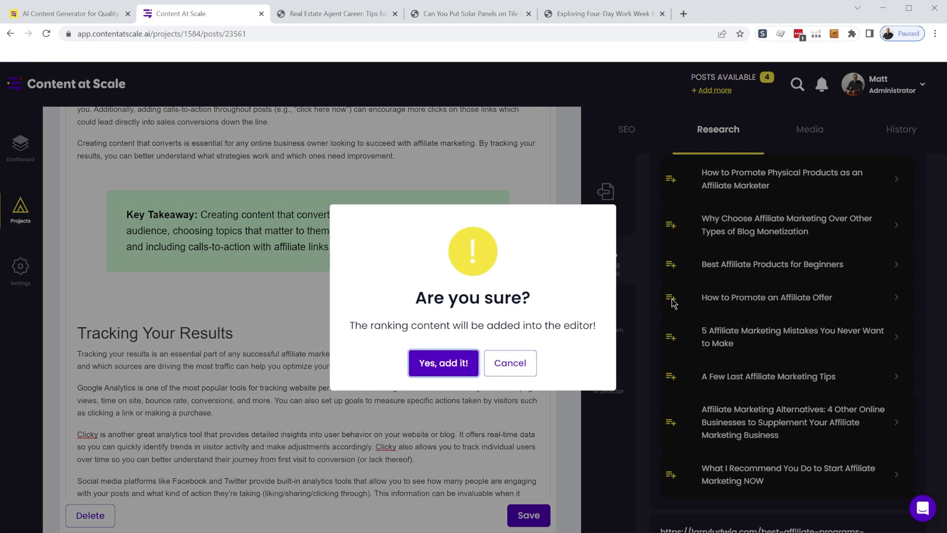
pyautogui.click(436, 362)
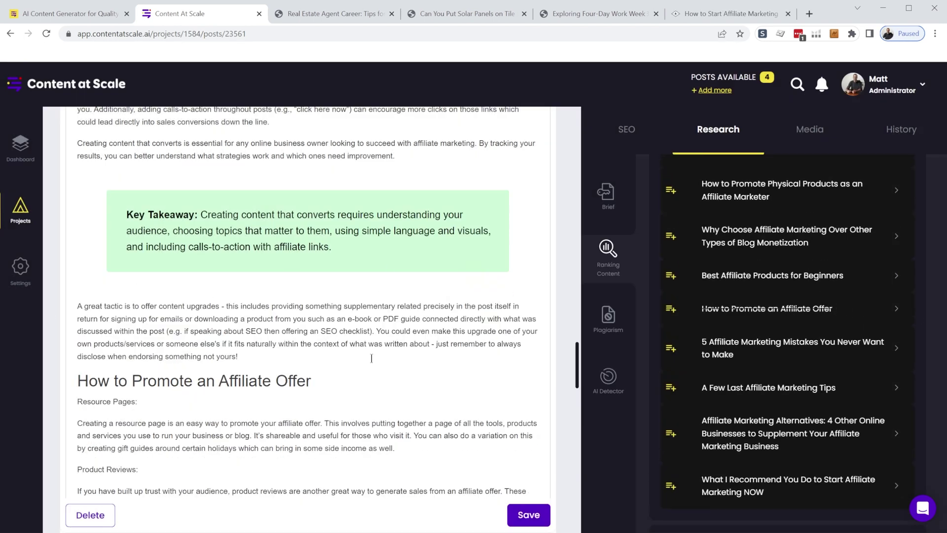
pyautogui.moveTo(371, 358); pyautogui.dragTo(79, 305)
pyautogui.click(276, 352)
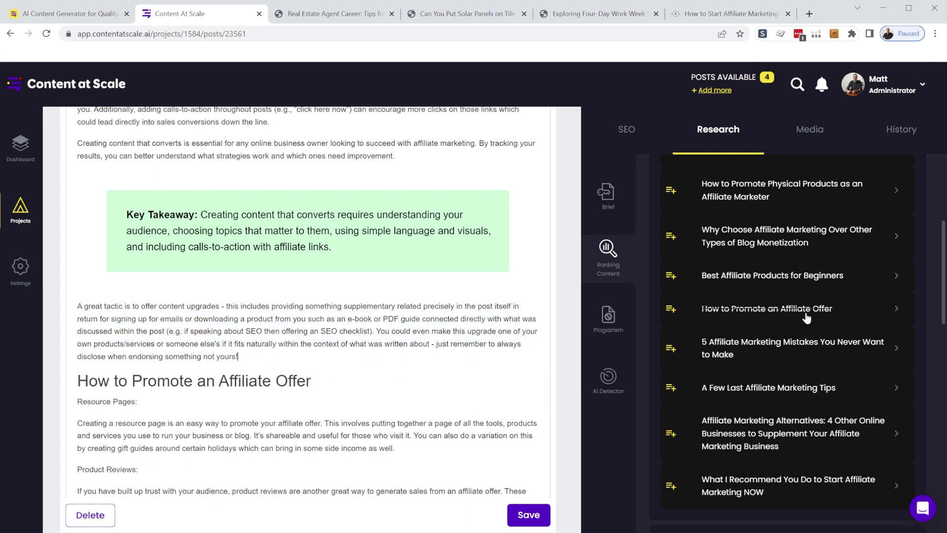
pyautogui.click(714, 14)
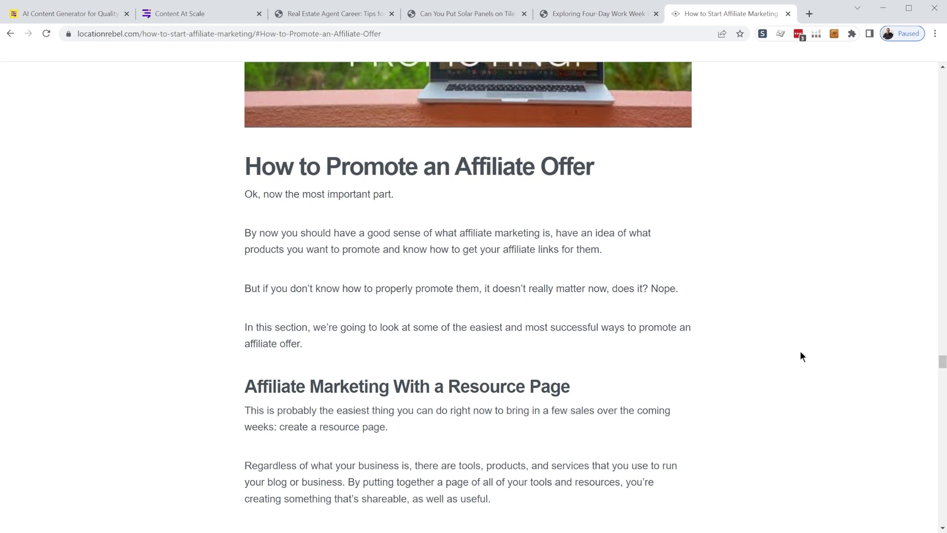
# - Skim the locationrebel article, then show the draft's plagiarism results: 52 of 2522 words matched
pyautogui.scroll(-5, 695, 315)
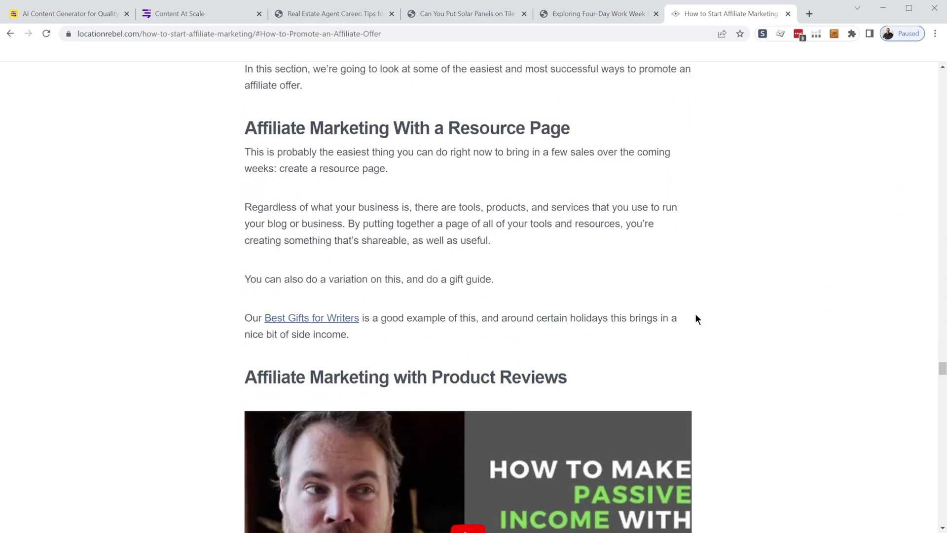
pyautogui.scroll(-1, 736, 400)
pyautogui.scroll(-2, 737, 401)
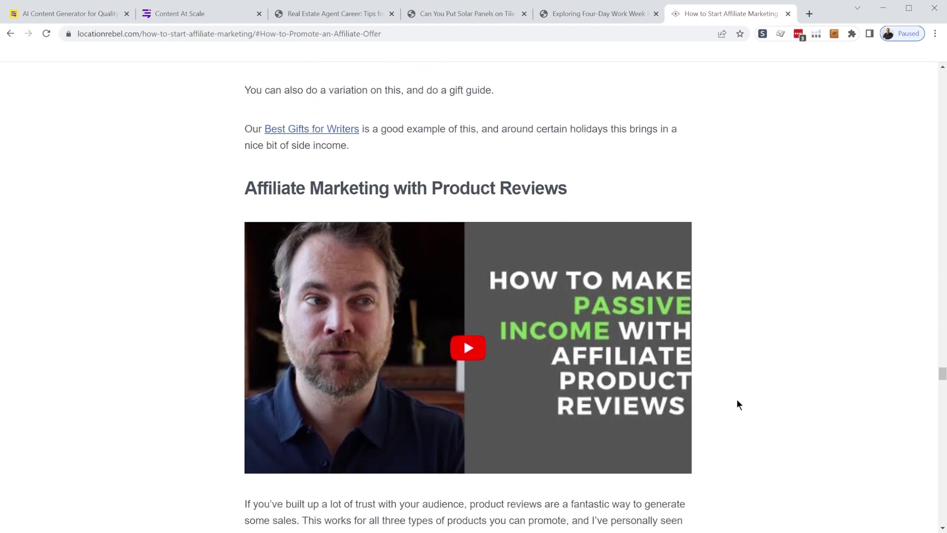
pyautogui.scroll(-4, 742, 404)
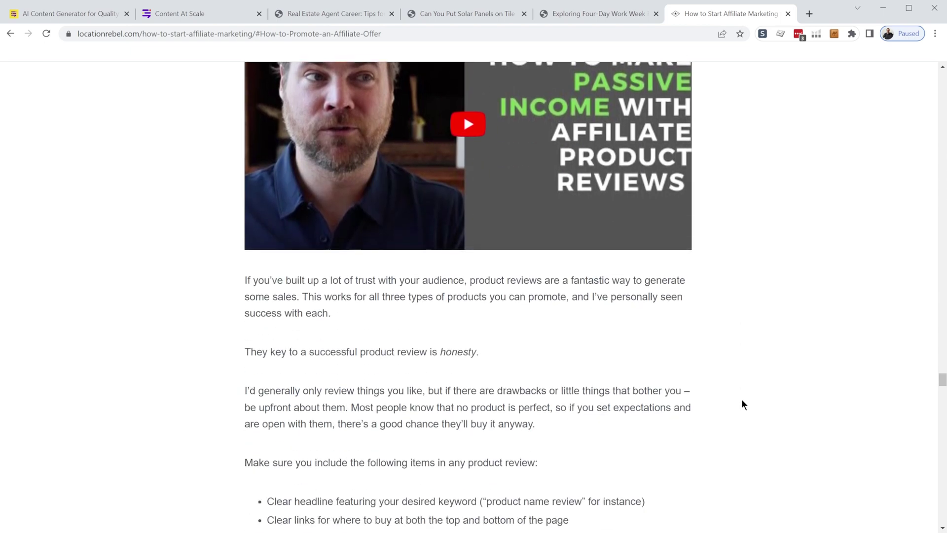
pyautogui.scroll(-3, 707, 370)
pyautogui.scroll(-6, 790, 361)
pyautogui.scroll(-7, 772, 346)
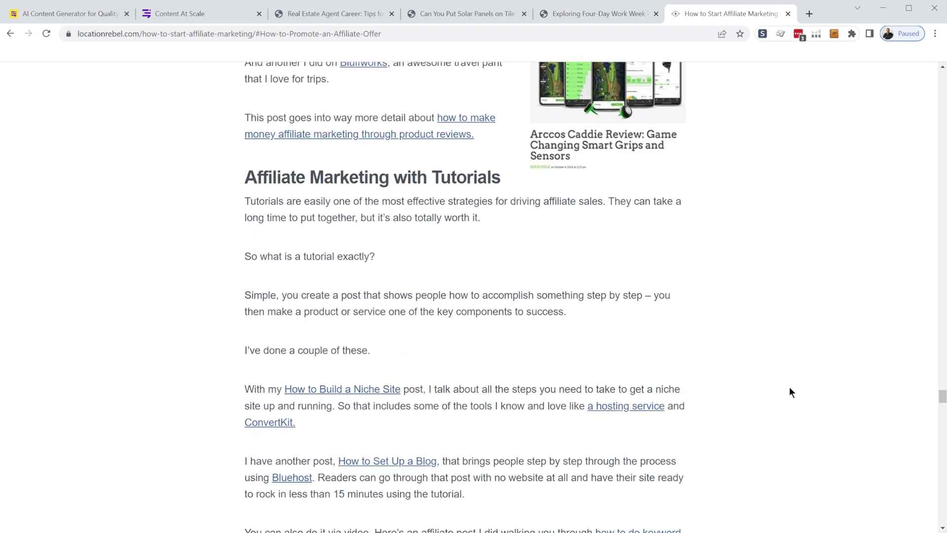
pyautogui.hotkey('ctrl', '2')
pyautogui.click(611, 317)
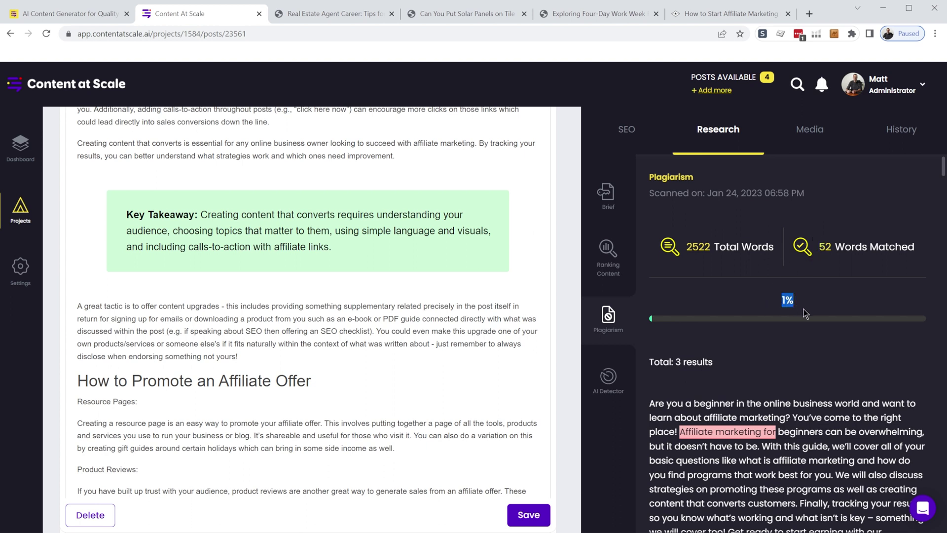
pyautogui.click(856, 304)
pyautogui.scroll(-1, 897, 252)
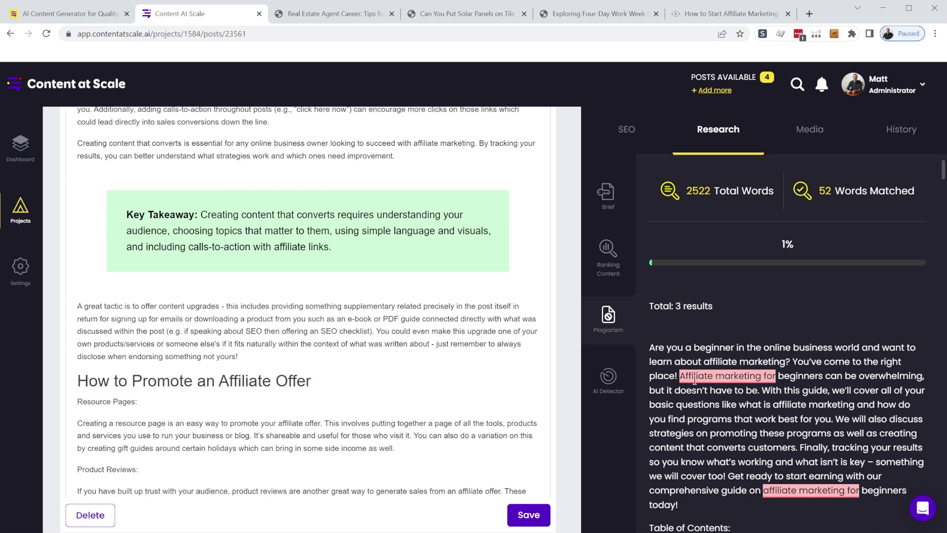
pyautogui.moveTo(681, 376); pyautogui.dragTo(776, 376)
pyautogui.scroll(-2, 789, 389)
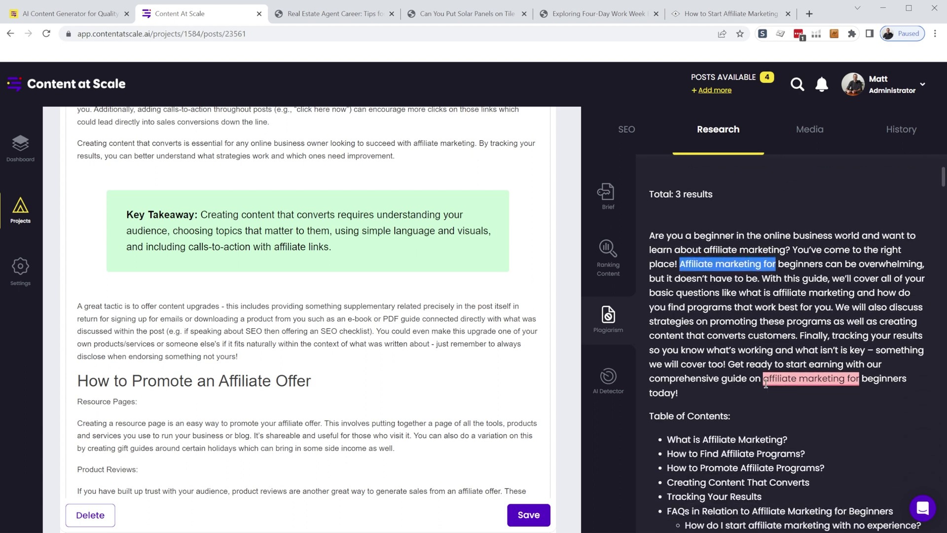
pyautogui.click(884, 359)
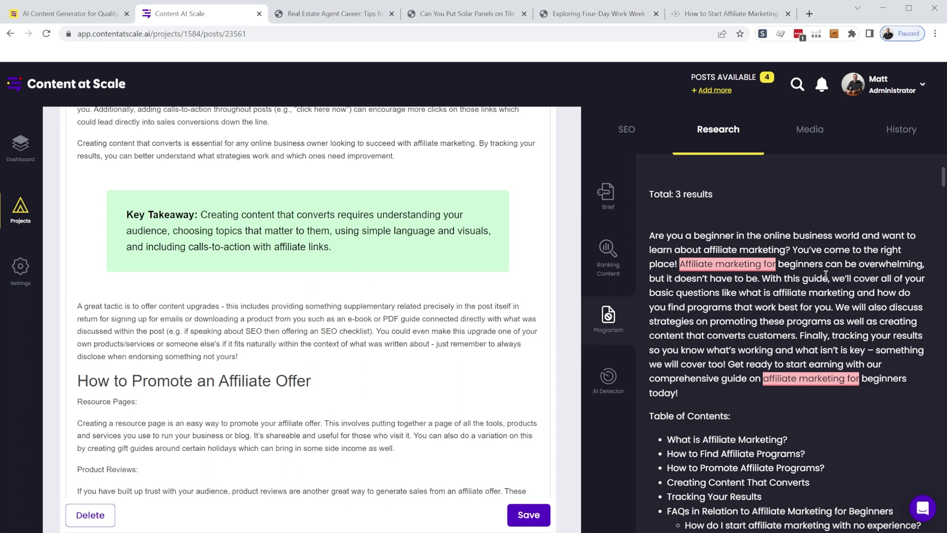
pyautogui.scroll(-3, 883, 347)
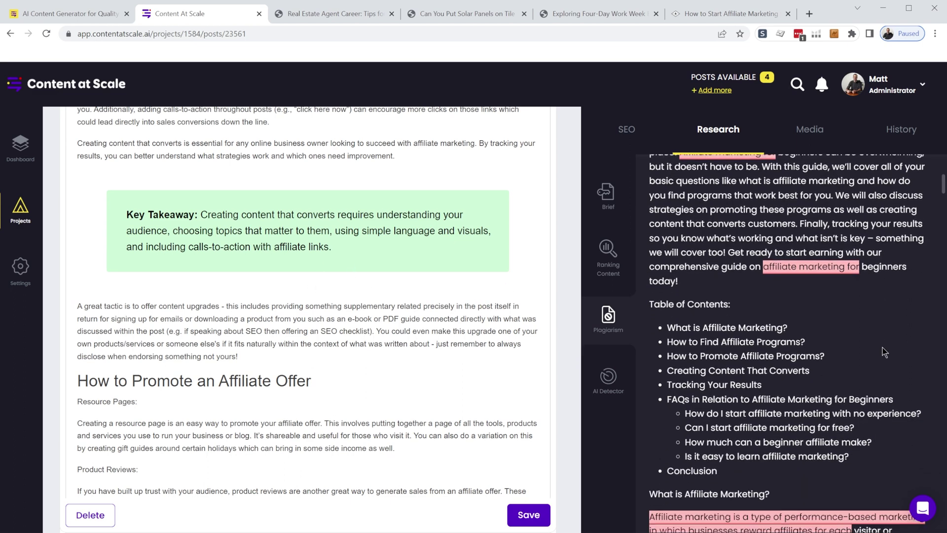
pyautogui.scroll(3, 749, 230)
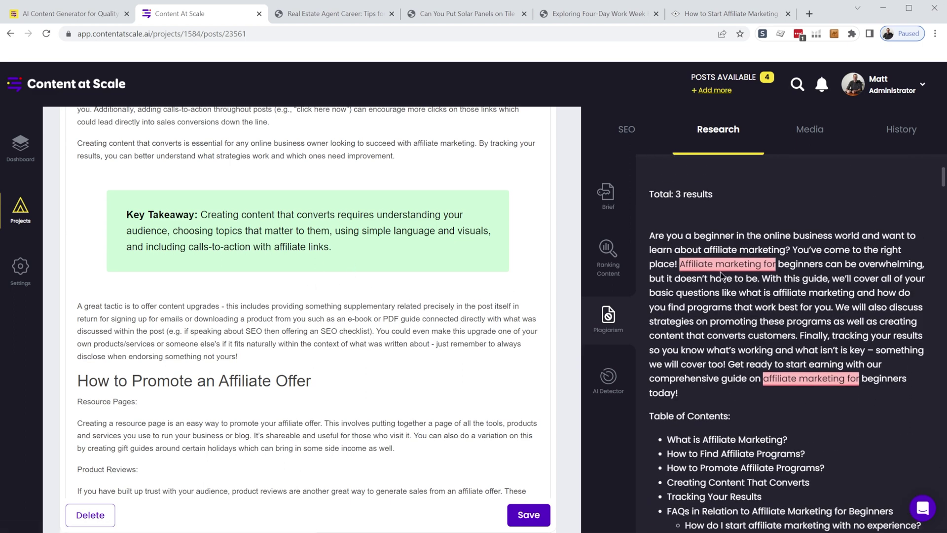
pyautogui.moveTo(681, 267); pyautogui.dragTo(779, 266)
pyautogui.moveTo(762, 378); pyautogui.dragTo(850, 380)
pyautogui.scroll(-5, 873, 373)
pyautogui.scroll(-2, 872, 372)
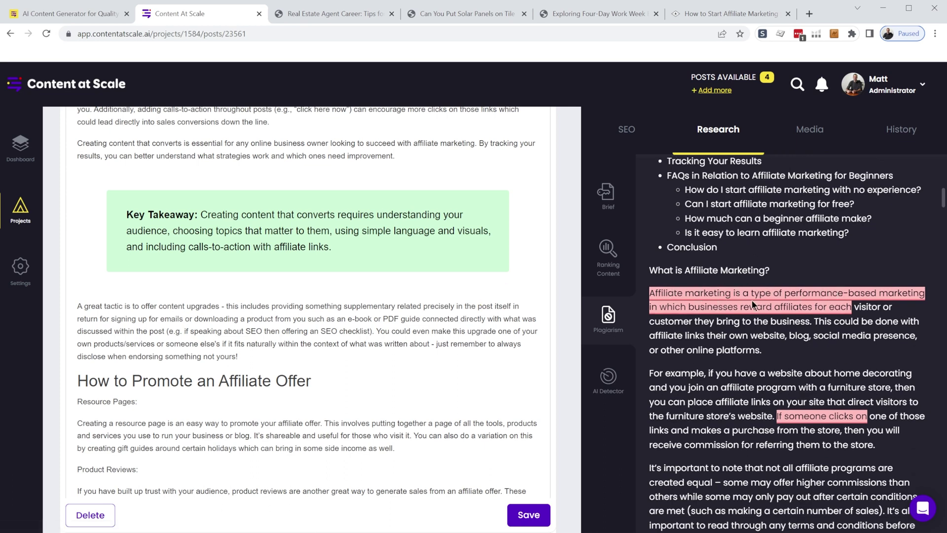
pyautogui.scroll(-10, 861, 315)
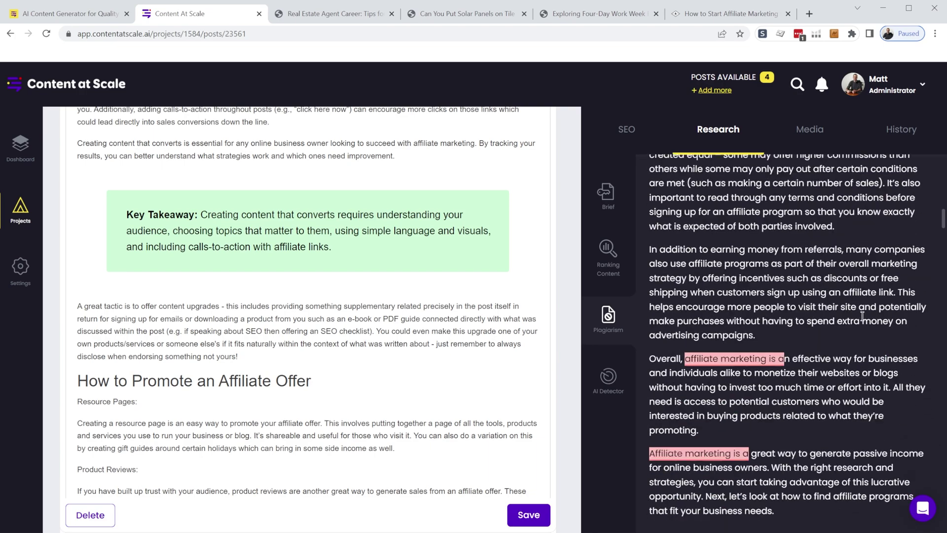
pyautogui.scroll(-12, 862, 316)
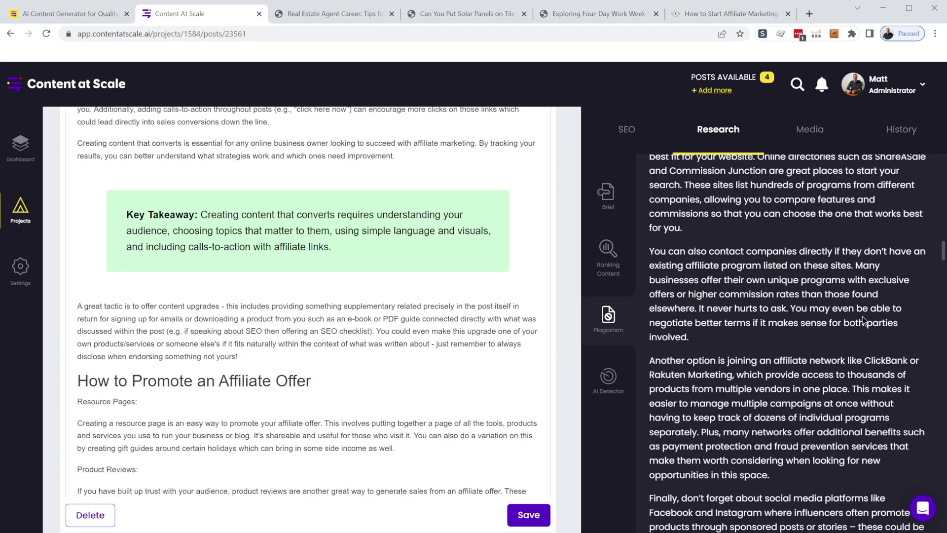
pyautogui.scroll(-12, 863, 316)
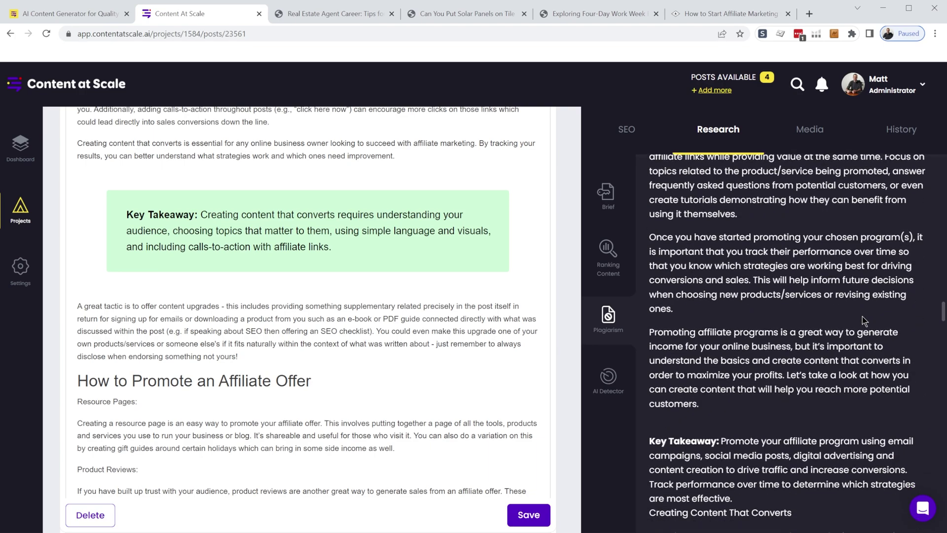
pyautogui.scroll(-15, 862, 325)
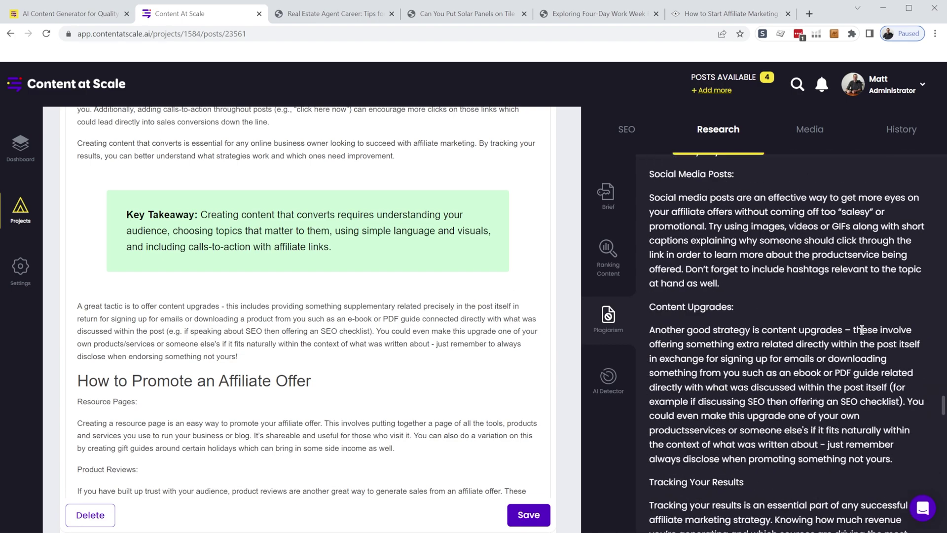
pyautogui.scroll(-10, 863, 336)
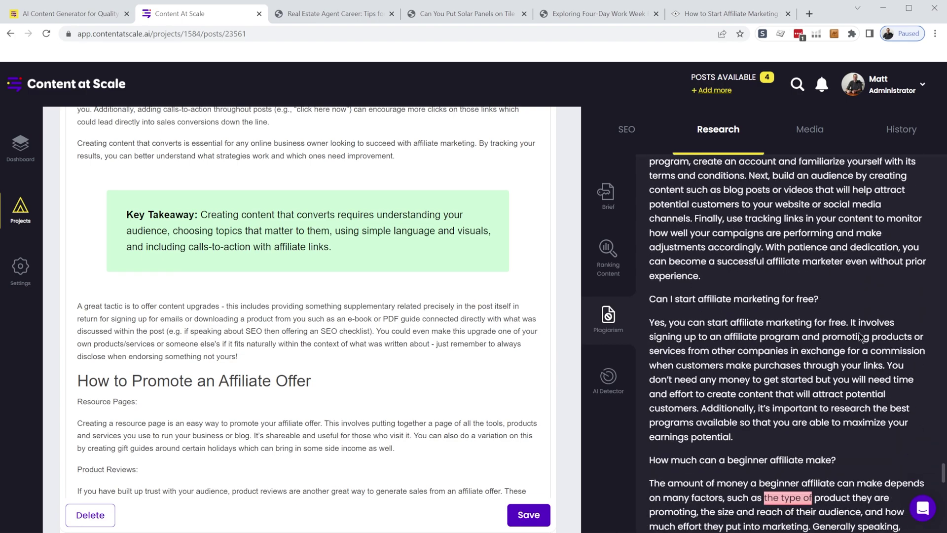
pyautogui.scroll(-10, 858, 335)
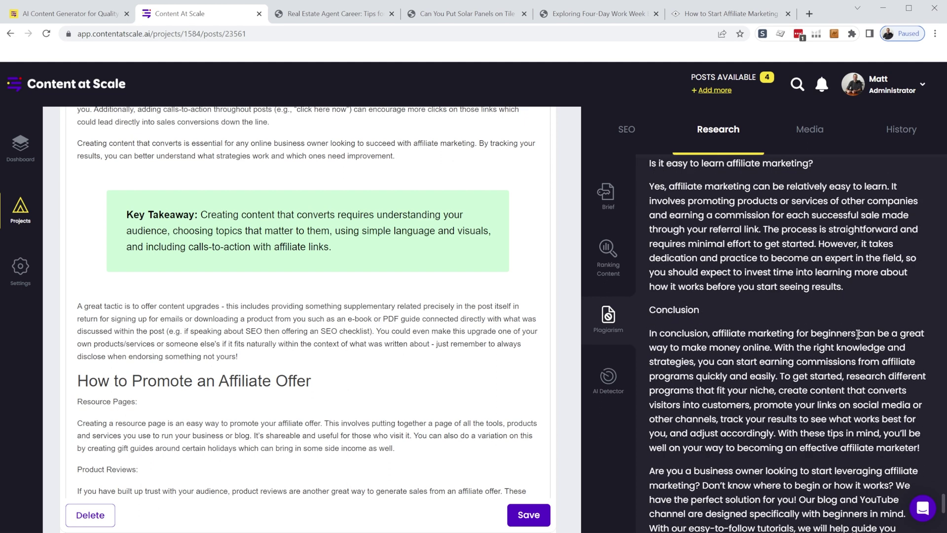
# - Run the AI Detector on the draft, which scores it 84% likely human
pyautogui.click(612, 380)
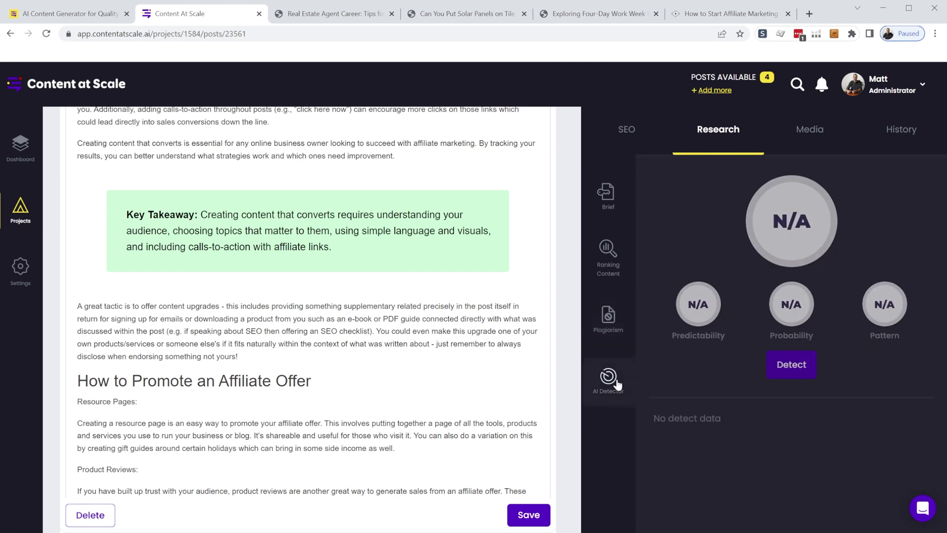
pyautogui.click(791, 365)
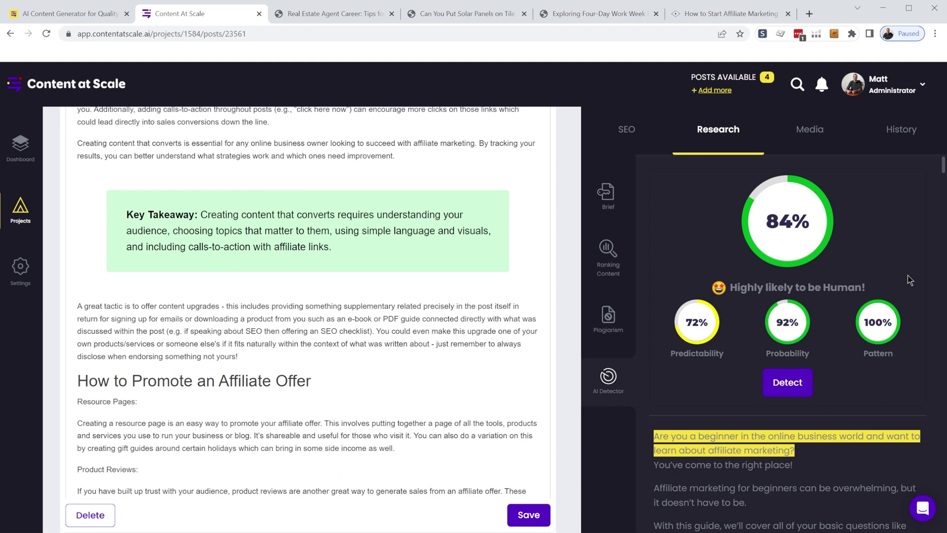
pyautogui.click(637, 139)
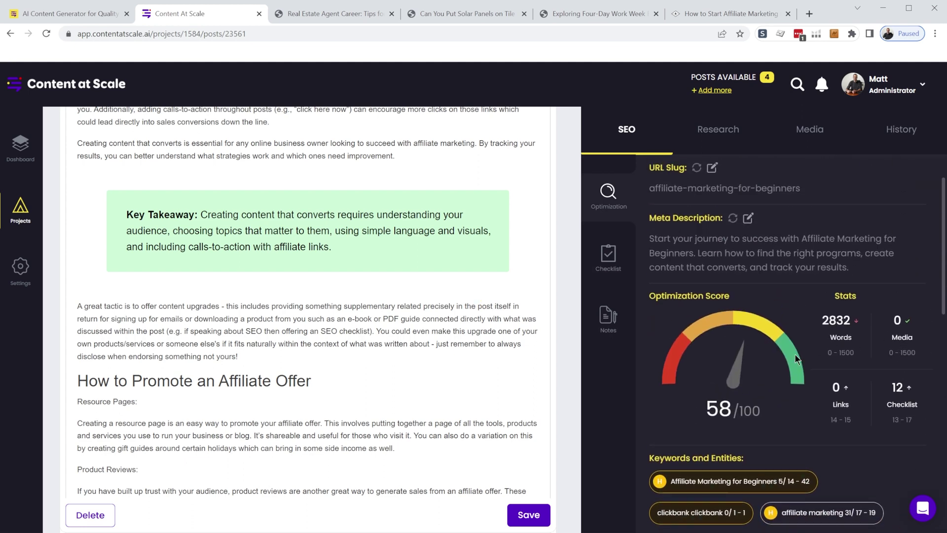
pyautogui.doubleClick(707, 408)
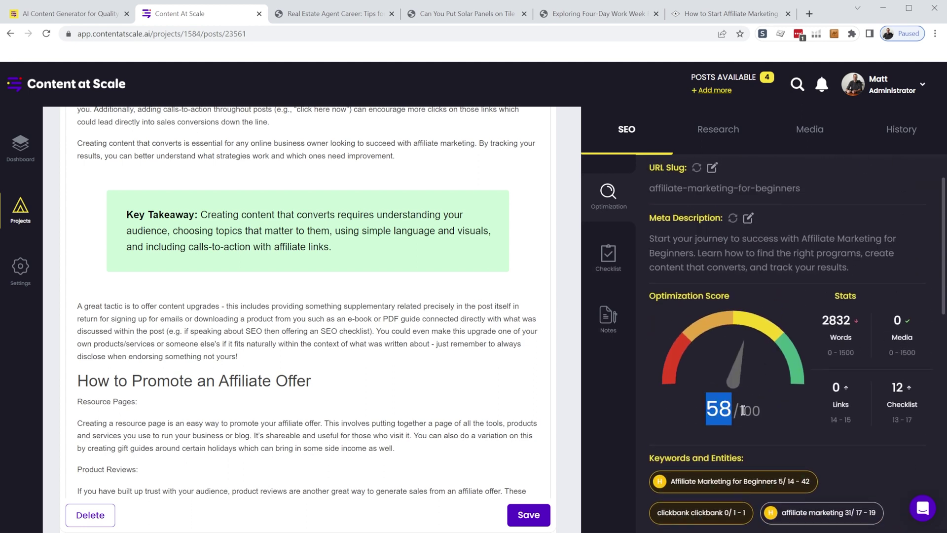
pyautogui.click(775, 416)
pyautogui.scroll(-2, 819, 380)
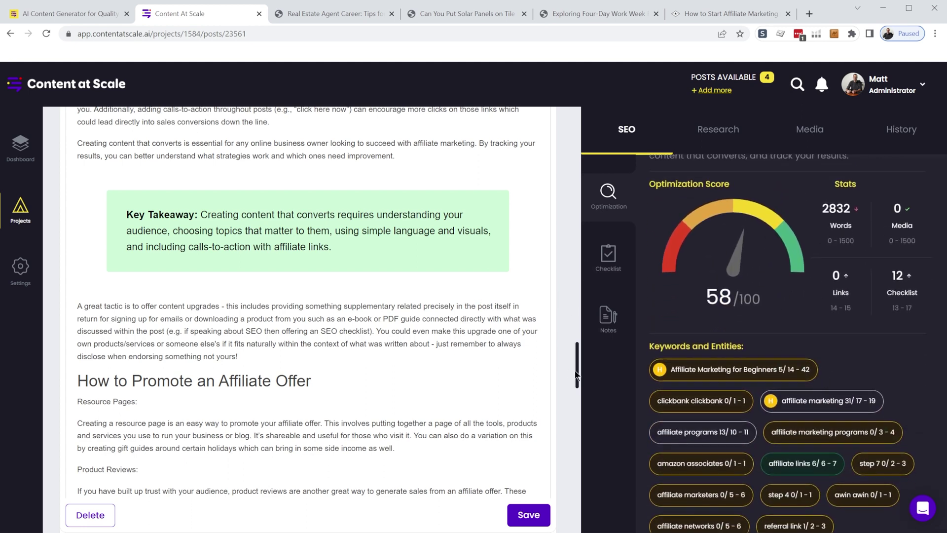
pyautogui.moveTo(578, 374); pyautogui.dragTo(575, 417)
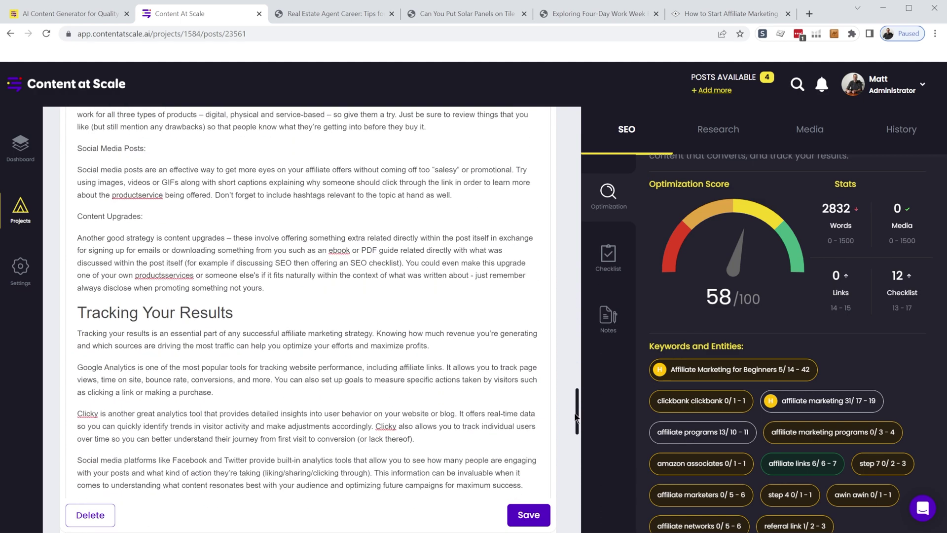
pyautogui.scroll(-3, 514, 383)
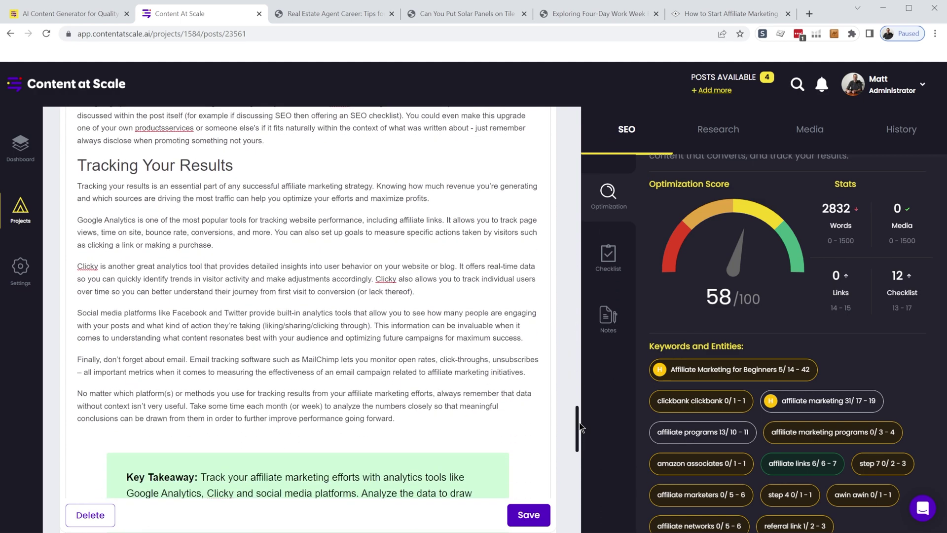
pyautogui.moveTo(578, 427); pyautogui.dragTo(592, 132)
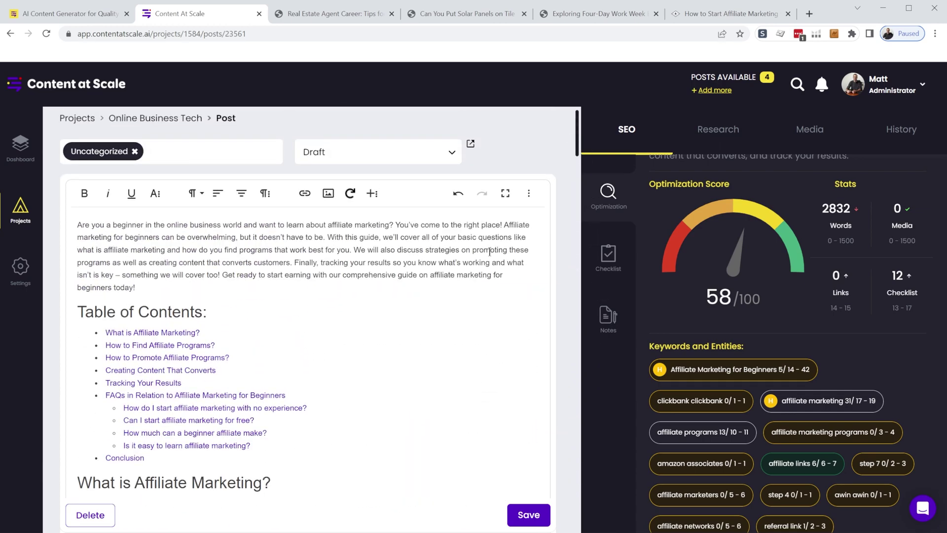
pyautogui.scroll(1, 370, 277)
pyautogui.click(250, 307)
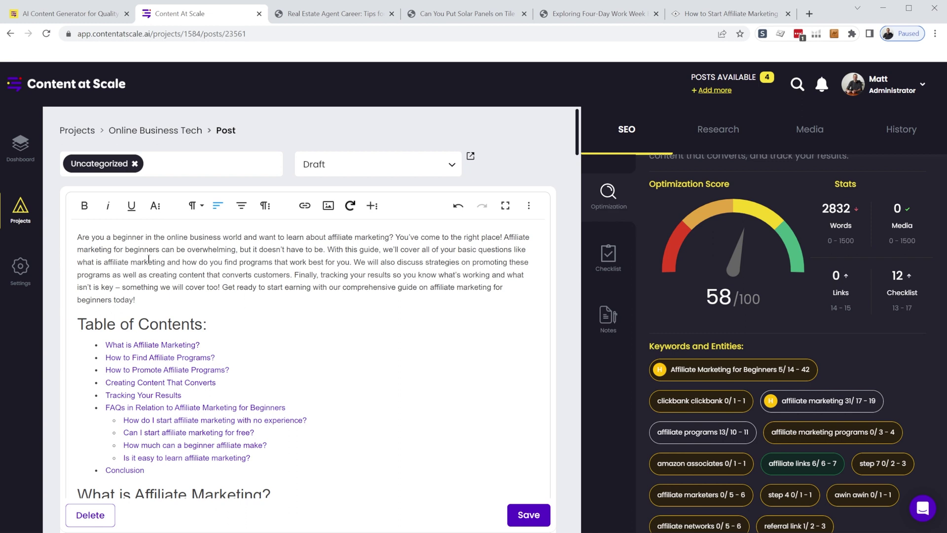
pyautogui.click(20, 157)
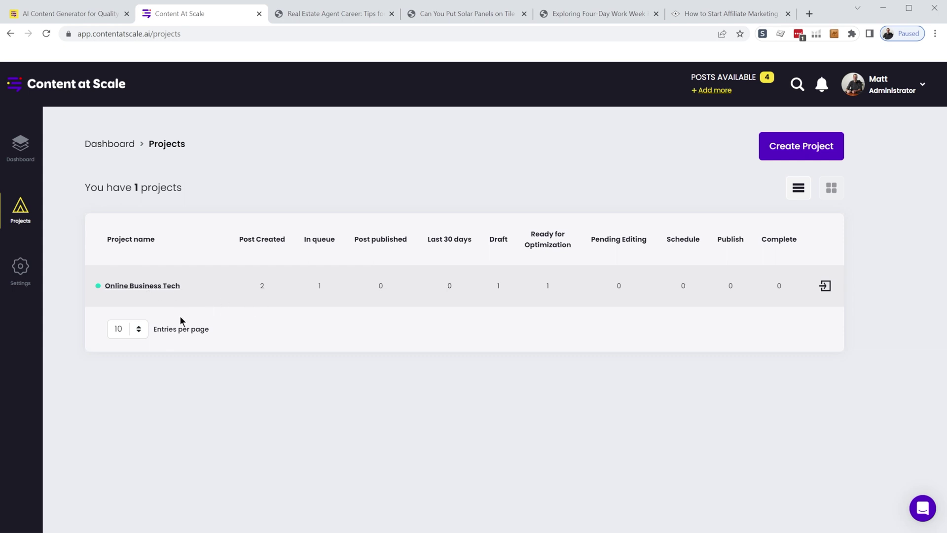
# - Open the Online Business Tech project and view its Content Planner queue
pyautogui.click(152, 290)
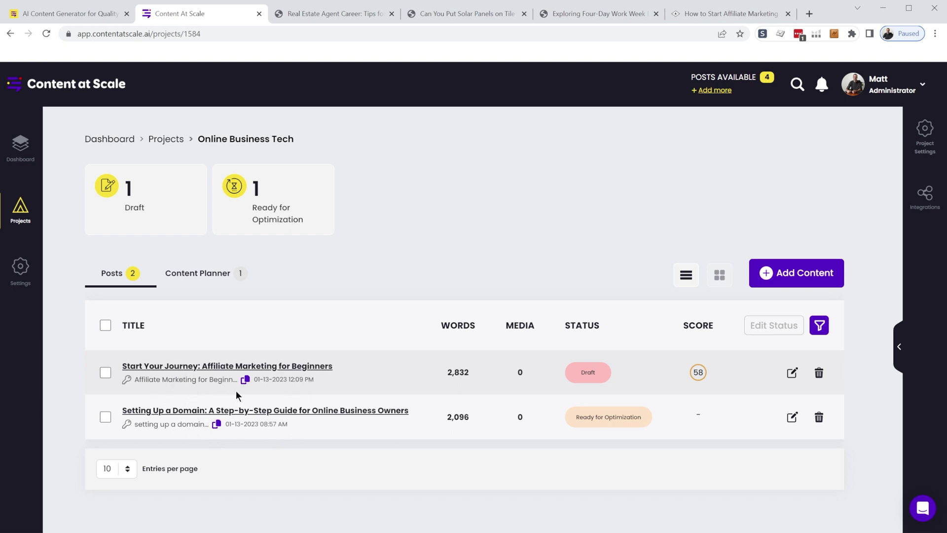
pyautogui.click(213, 281)
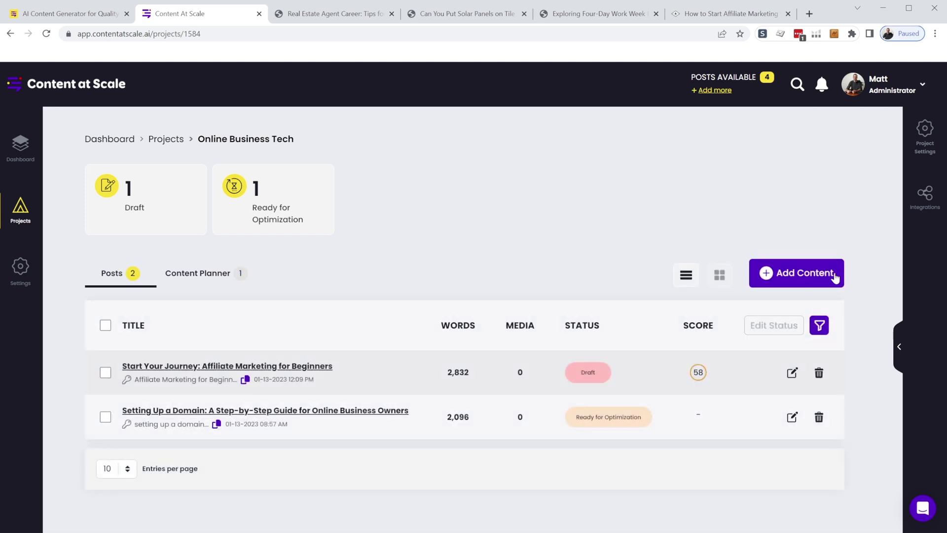
# - Start adding content to the project and scroll through the Add Content options
pyautogui.click(818, 274)
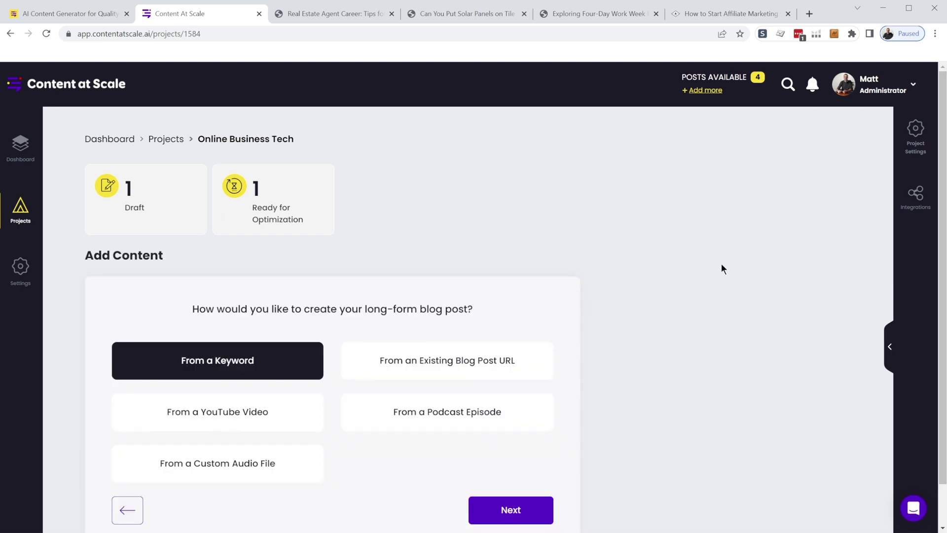
pyautogui.scroll(-1, 724, 277)
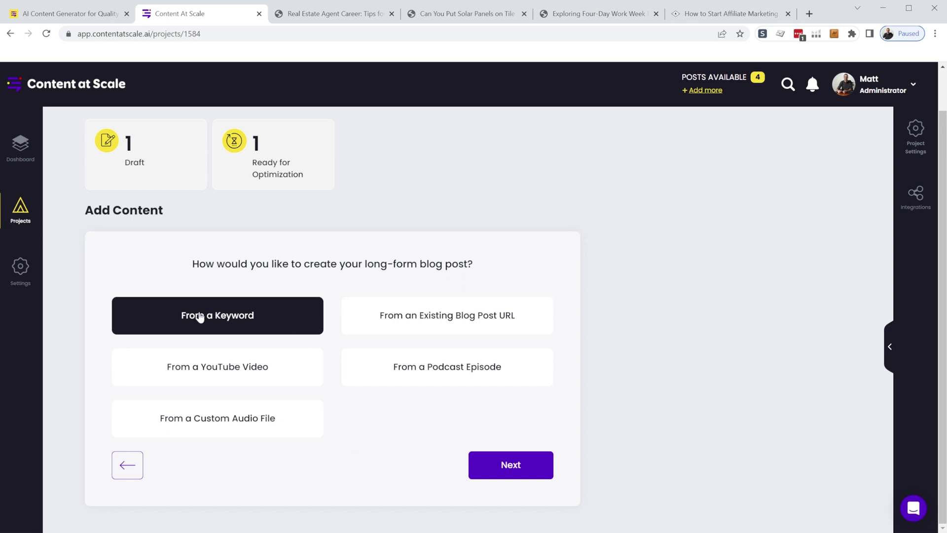
# - Enter keyword 'Choosing a camera for YouTube', keep 2,000–3,000 words, and request the article
pyautogui.click(521, 473)
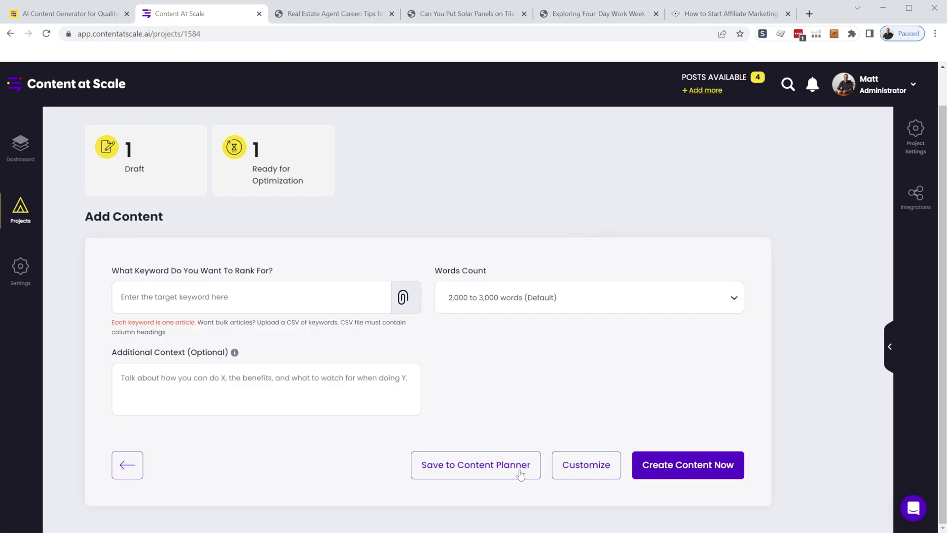
pyautogui.click(121, 297)
pyautogui.write('Choosing a camera for YouTube')
pyautogui.moveTo(121, 296); pyautogui.dragTo(240, 299)
pyautogui.click(263, 299)
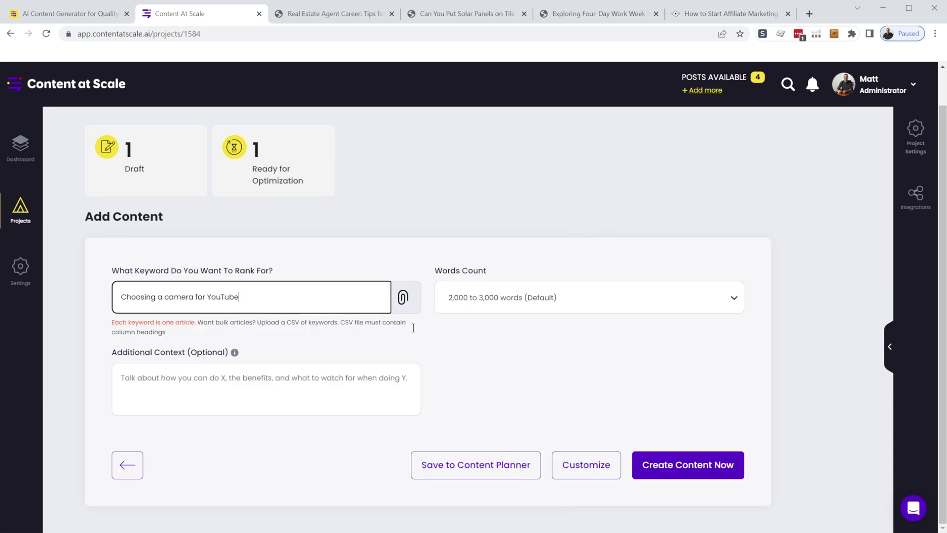
pyautogui.click(723, 302)
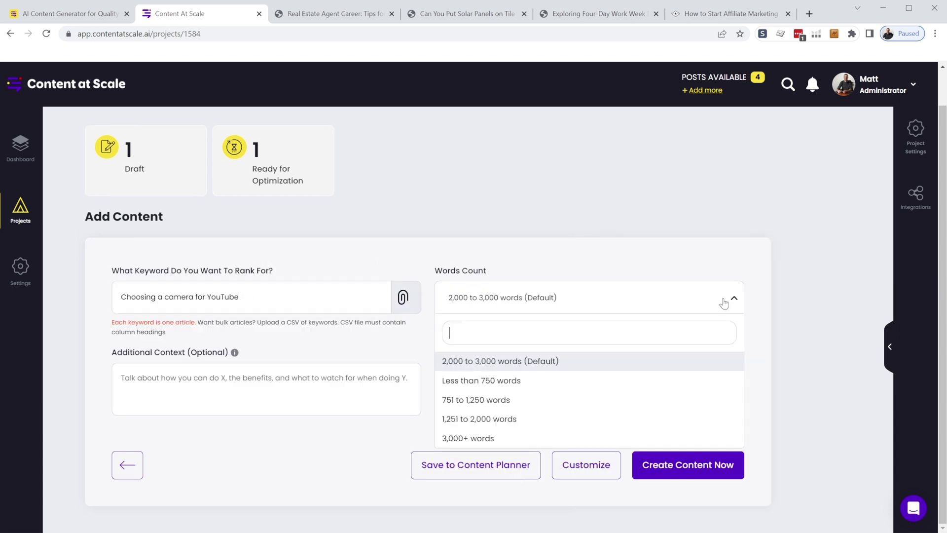
pyautogui.click(705, 365)
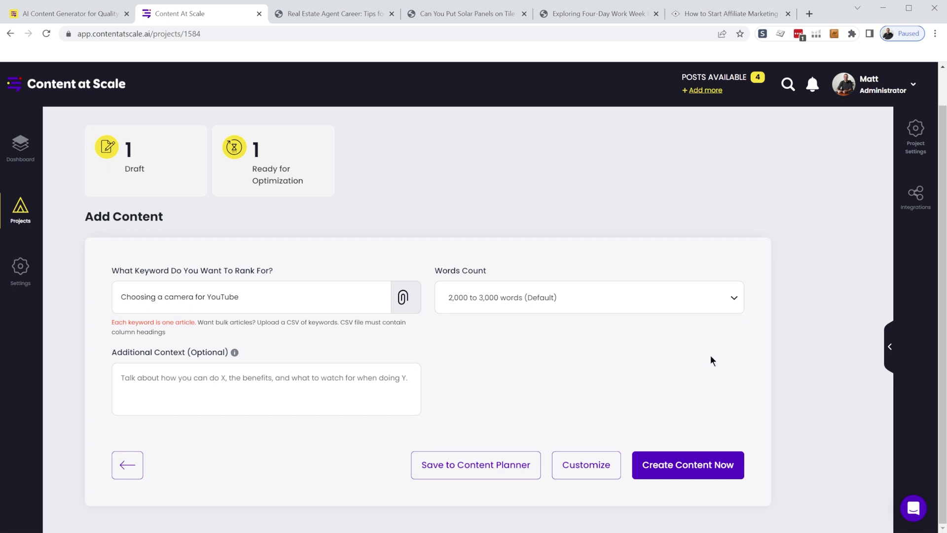
pyautogui.click(395, 375)
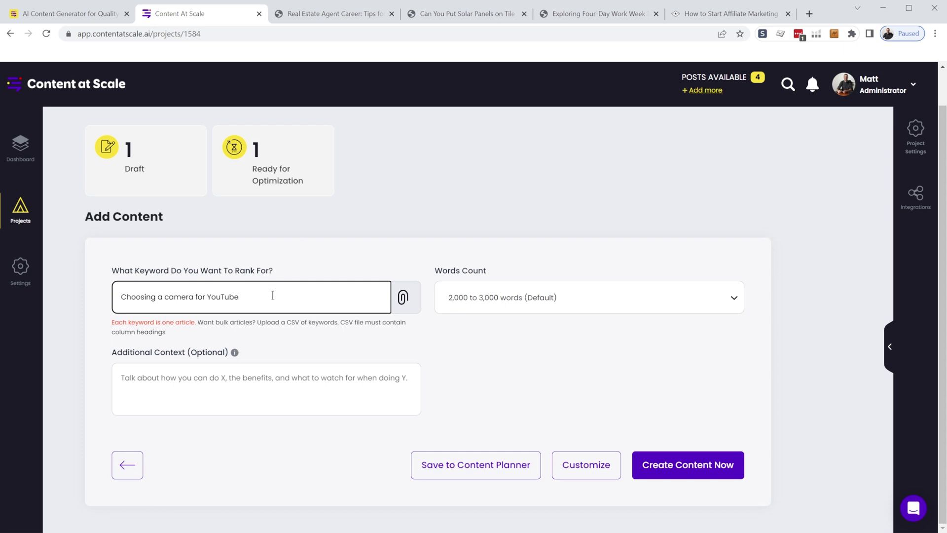
pyautogui.moveTo(272, 295); pyautogui.dragTo(121, 296)
pyautogui.click(551, 374)
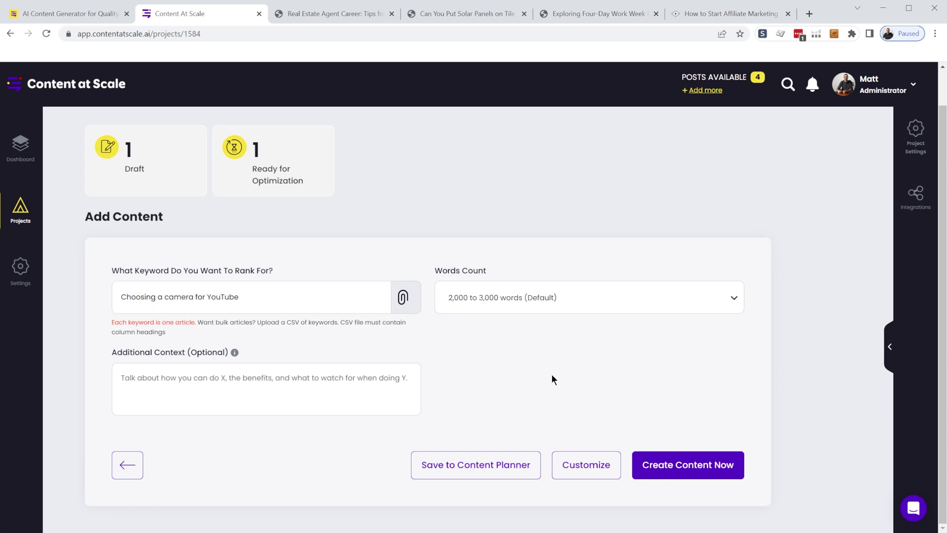
pyautogui.click(695, 475)
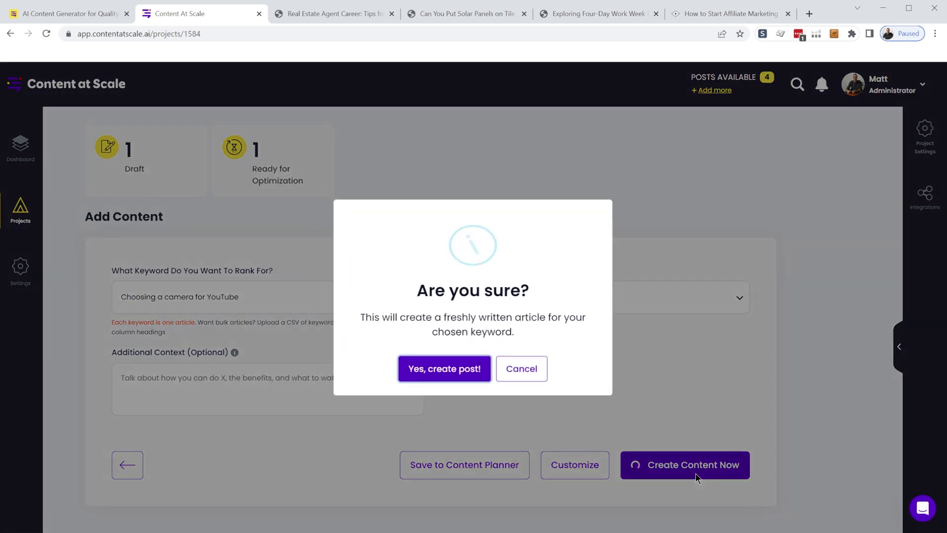
# - Confirm post creation, wait for the 2,946-word camera article, and open it
pyautogui.click(434, 369)
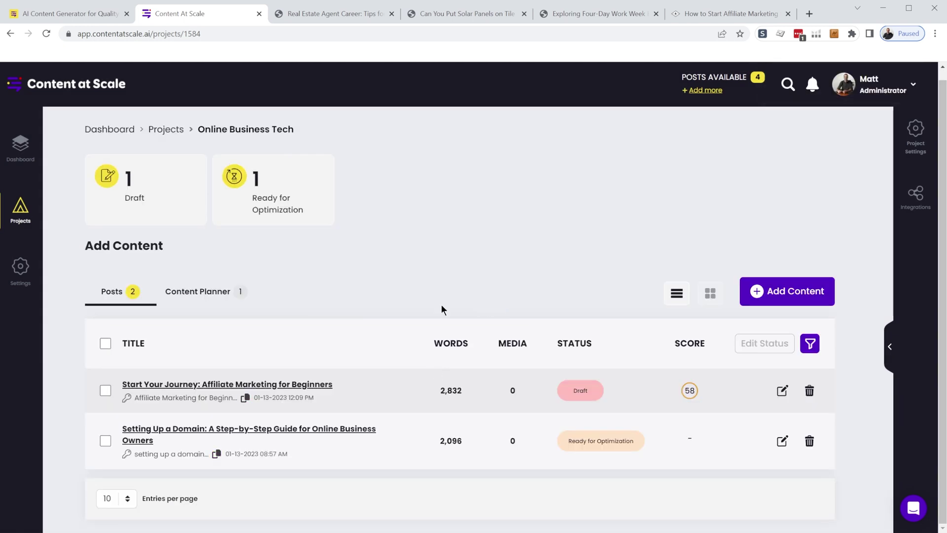
pyautogui.moveTo(574, 374)
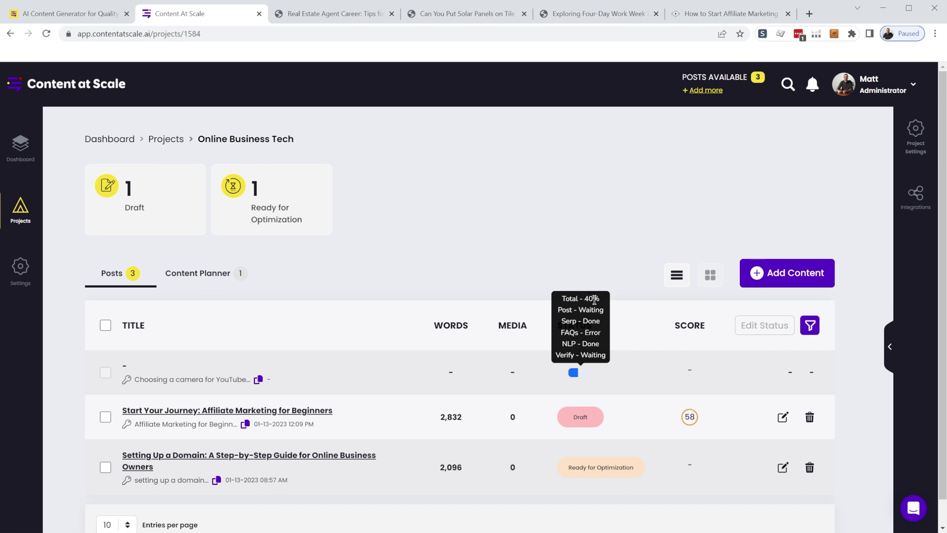
pyautogui.moveTo(584, 336); pyautogui.dragTo(602, 345)
pyautogui.click(575, 333)
pyautogui.click(355, 369)
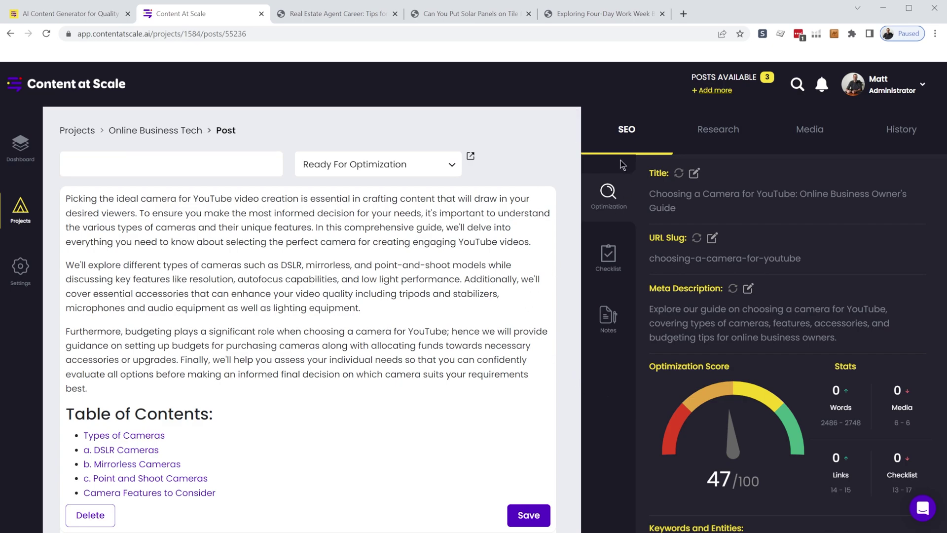
# - Review the camera article and its 47/100 SEO score, then show the Real Estate Agent Career preview
pyautogui.moveTo(577, 124)
pyautogui.mouseDown()
pyautogui.moveTo(579, 208)
pyautogui.moveTo(580, 126)
pyautogui.mouseUp()
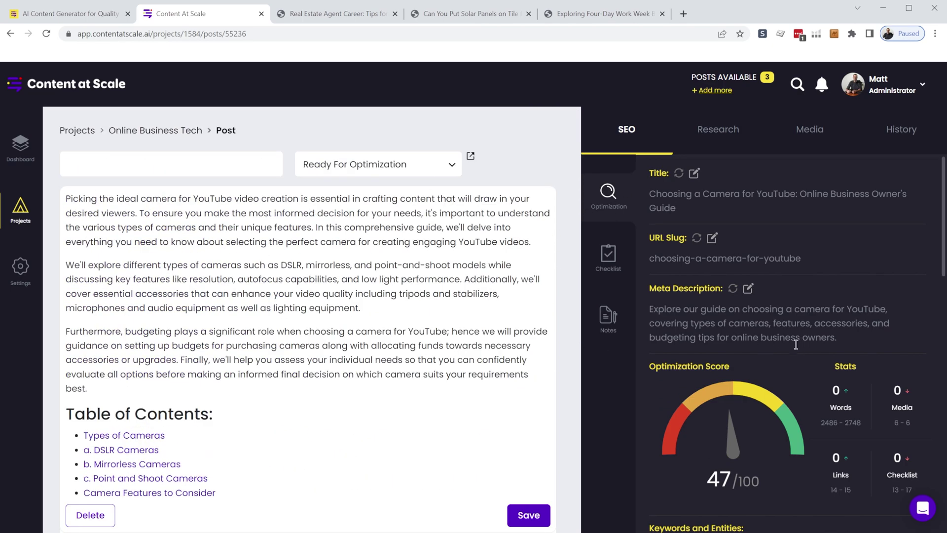
pyautogui.scroll(-5, 756, 408)
pyautogui.scroll(5, 880, 409)
pyautogui.click(339, 14)
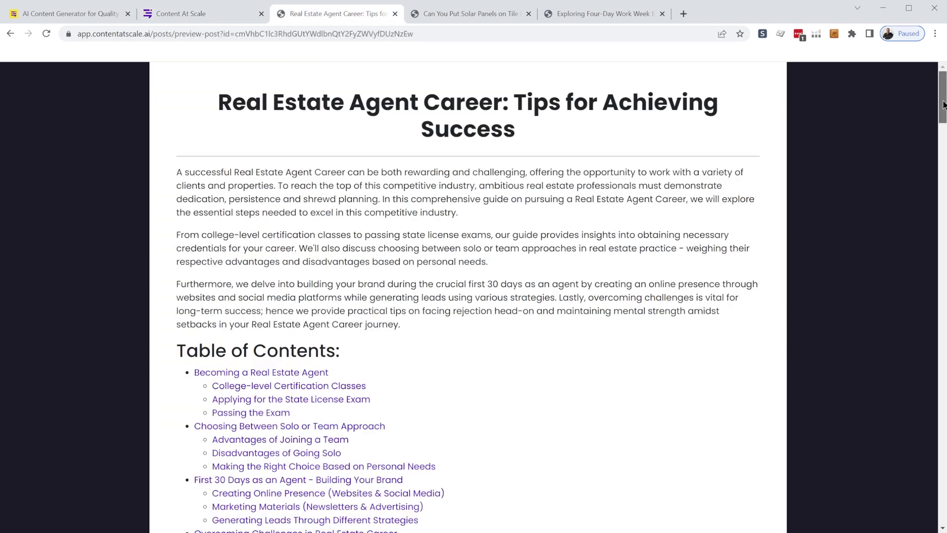
# - Read through the Real Estate Agent Career article, then move to the solar panels on tile roof preview
pyautogui.scroll(-6, 932, 154)
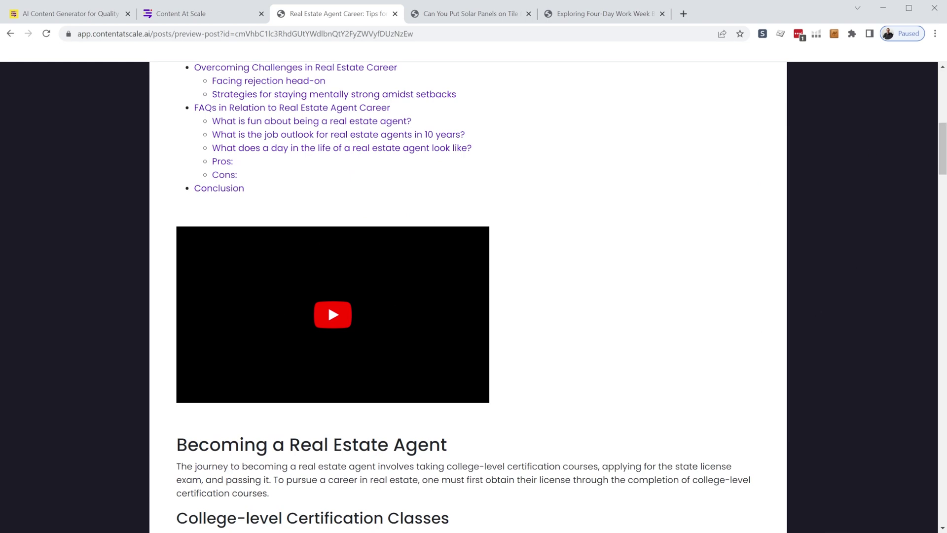
pyautogui.scroll(-15, 926, 283)
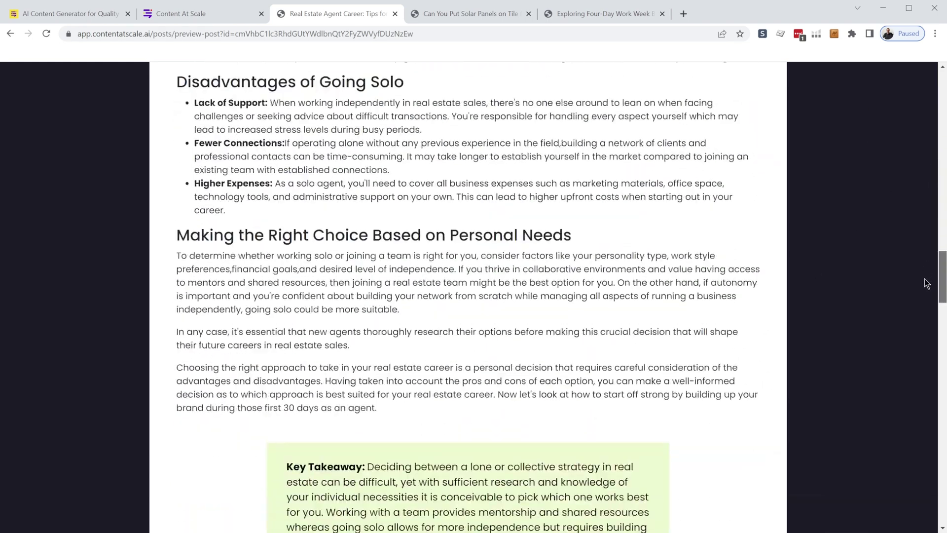
pyautogui.moveTo(942, 283); pyautogui.dragTo(941, 94)
pyautogui.click(470, 12)
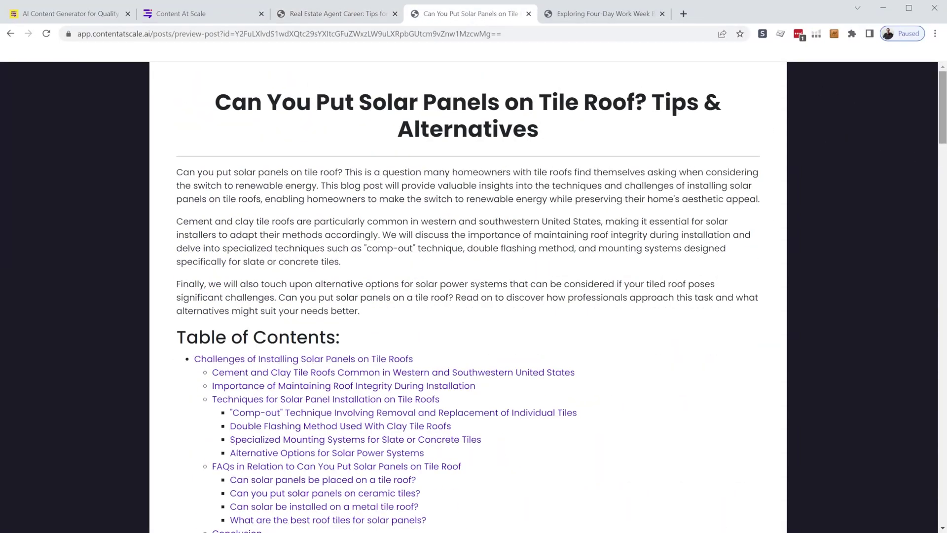
# - Read through the solar panels article, then bring up the Exploring Four-Day Work Week Benefits preview
pyautogui.scroll(-5, 929, 170)
pyautogui.scroll(-9, 931, 172)
pyautogui.moveTo(944, 209); pyautogui.dragTo(940, 460)
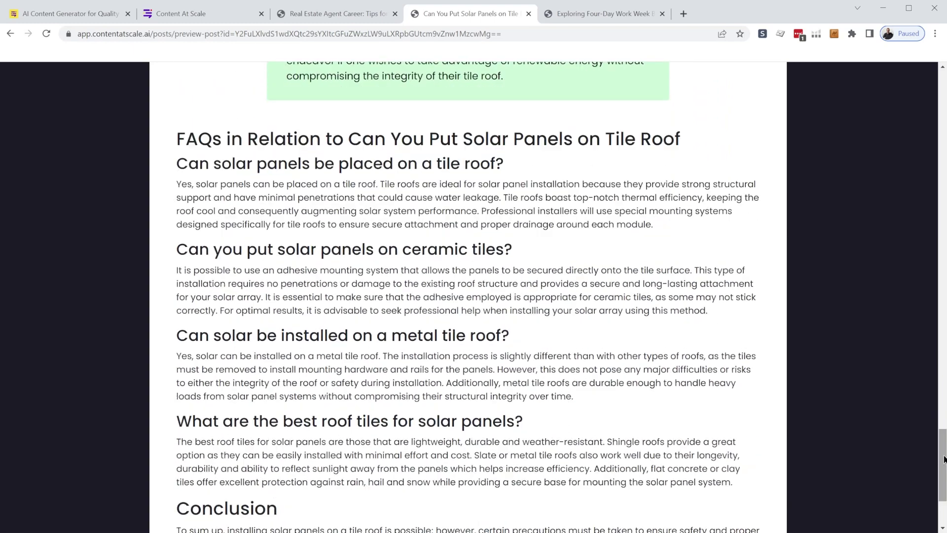
pyautogui.click(609, 20)
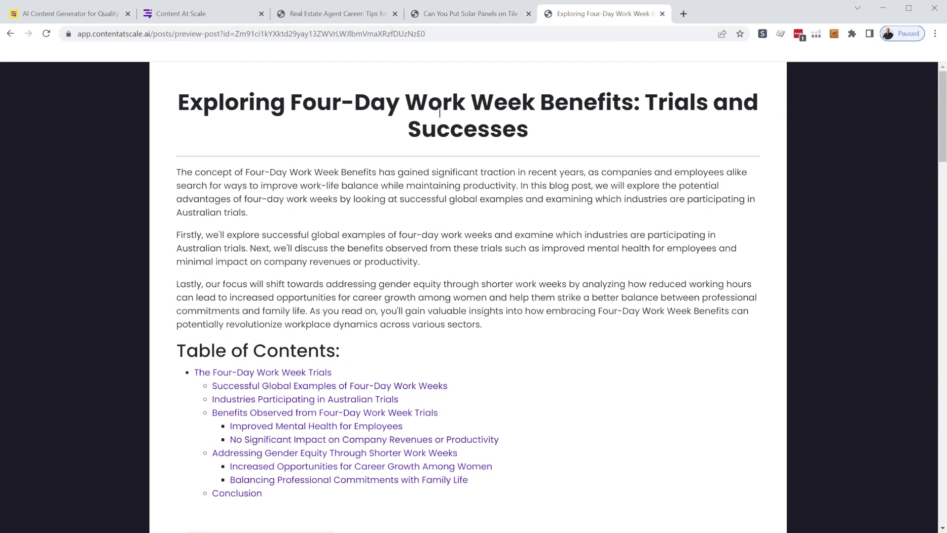